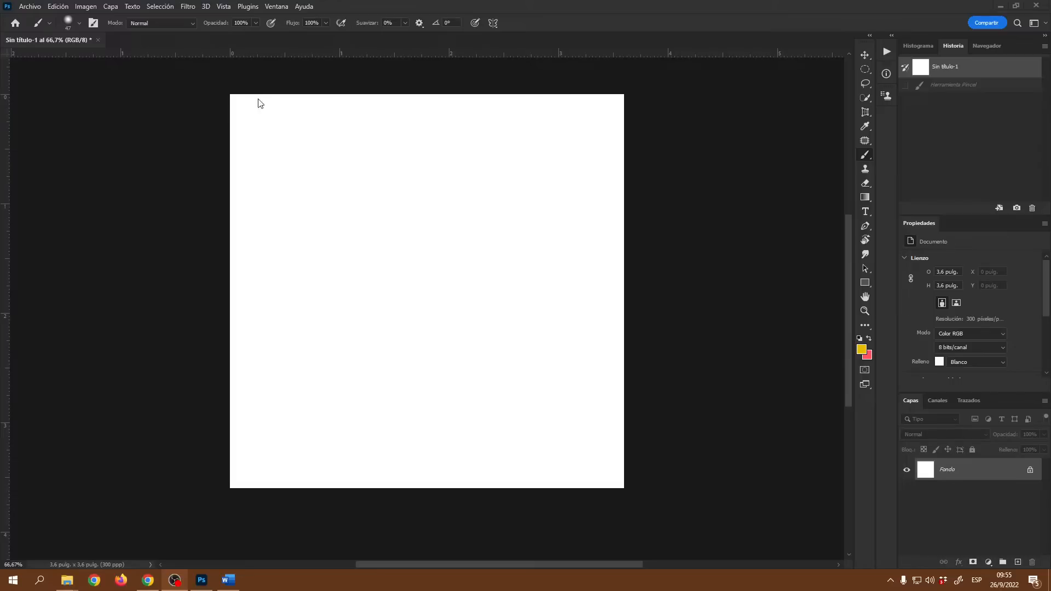
# Set the brush size to 197 px and its hardness to 55%
pyautogui.click(78, 22)
pyautogui.moveTo(159, 226)
pyautogui.mouseDown()
pyautogui.moveTo(221, 285)
pyautogui.moveTo(270, 380)
pyautogui.moveTo(211, 323)
pyautogui.moveTo(159, 238)
pyautogui.mouseUp()
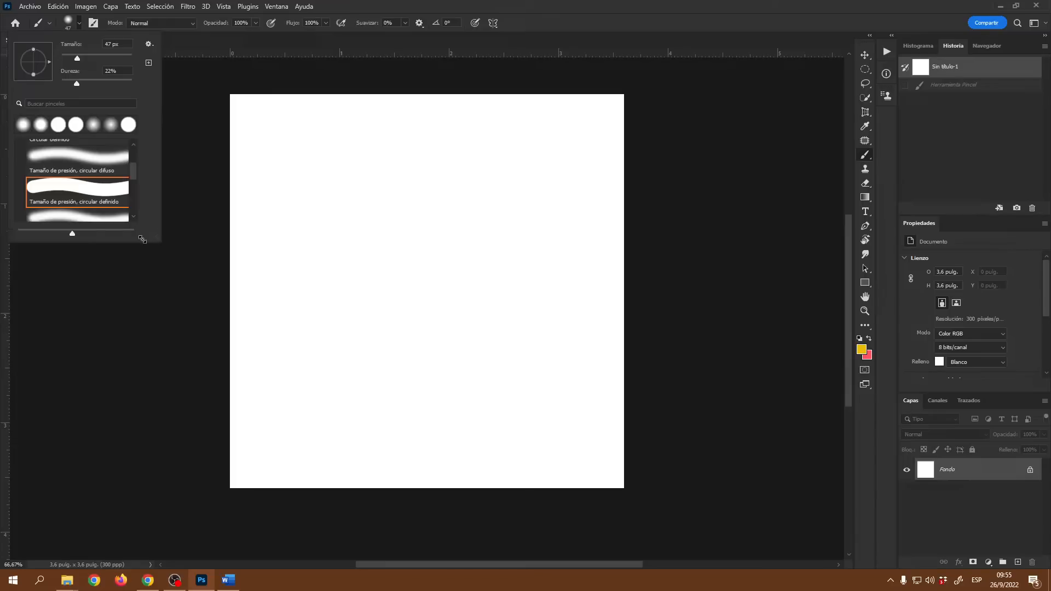
pyautogui.click(79, 22)
pyautogui.click(79, 21)
pyautogui.moveTo(78, 70)
pyautogui.mouseDown()
pyautogui.moveTo(99, 75)
pyautogui.moveTo(83, 83)
pyautogui.moveTo(114, 87)
pyautogui.moveTo(75, 93)
pyautogui.moveTo(100, 92)
pyautogui.mouseUp()
pyautogui.click(148, 44)
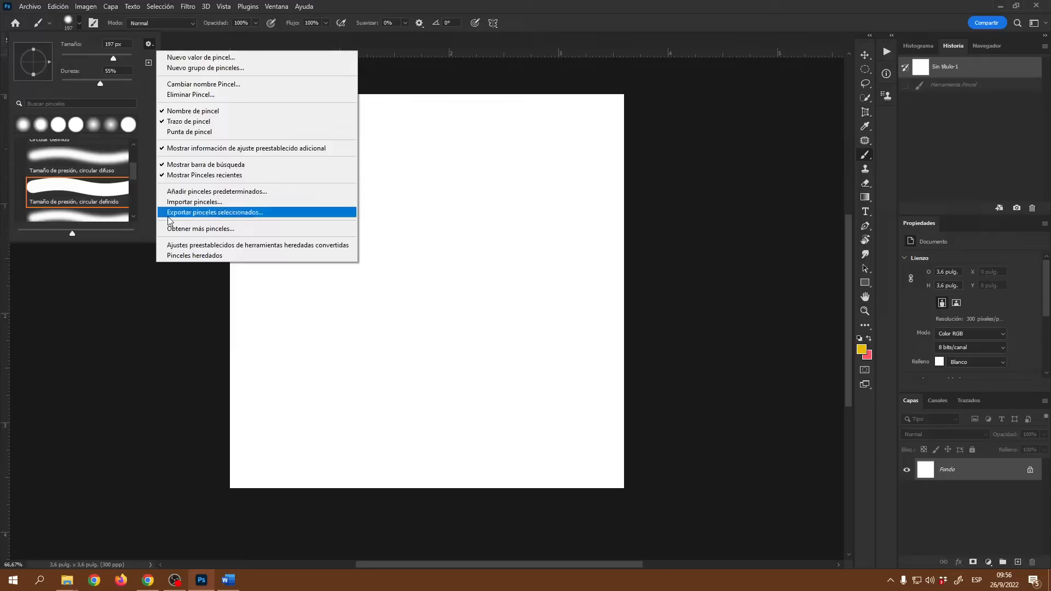
pyautogui.click(143, 80)
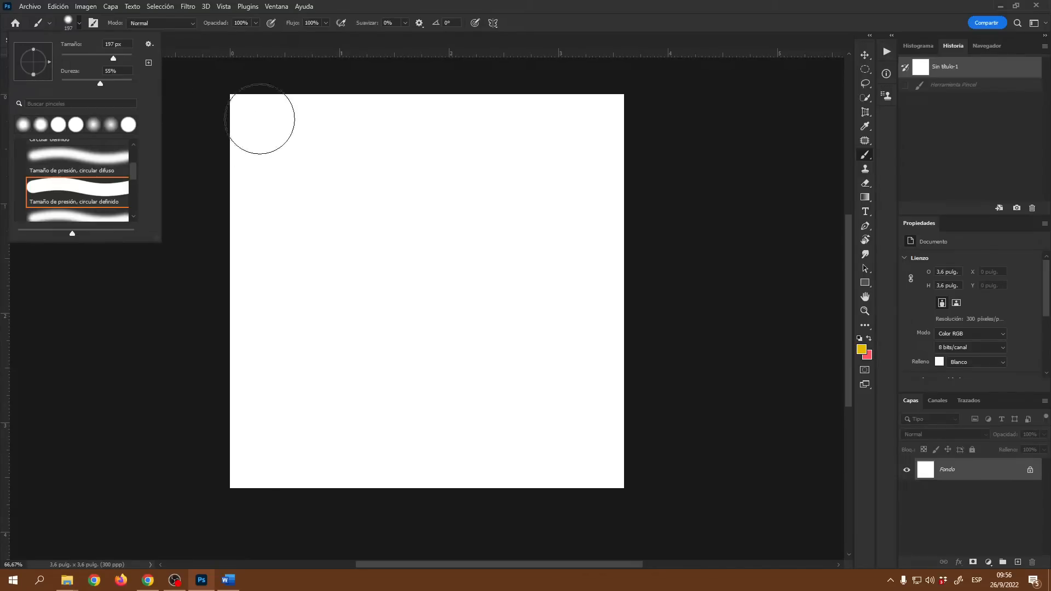
pyautogui.click(148, 63)
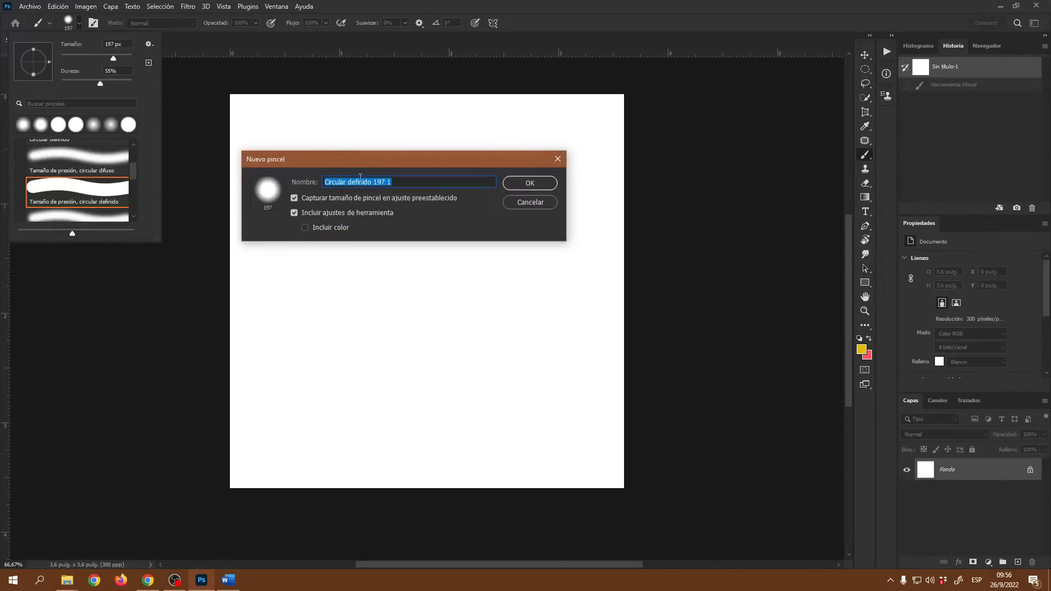
pyautogui.click(543, 202)
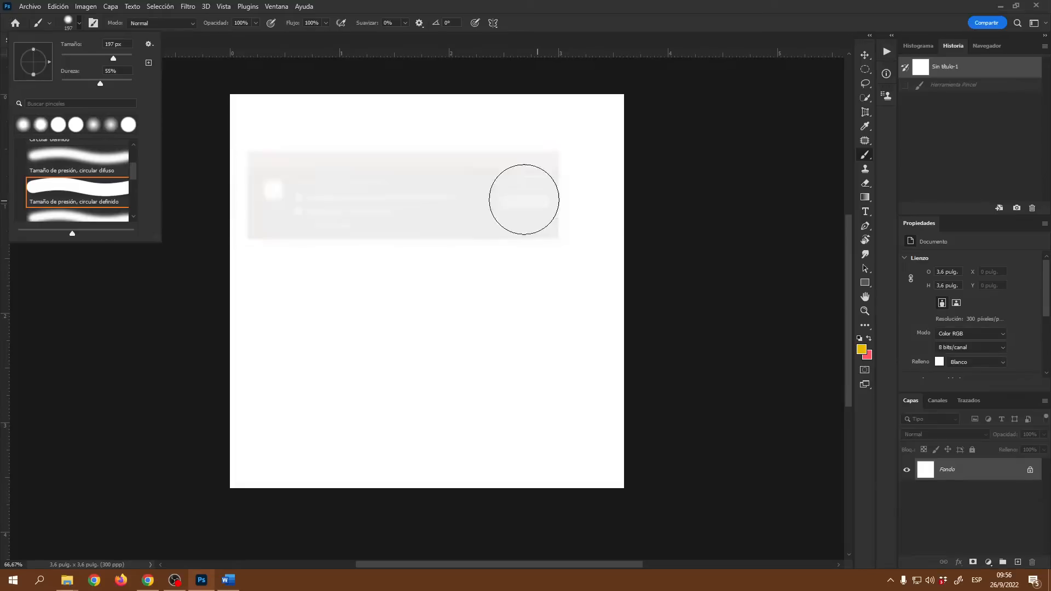
pyautogui.moveTo(157, 239)
pyautogui.mouseDown()
pyautogui.moveTo(265, 370)
pyautogui.moveTo(166, 230)
pyautogui.mouseUp()
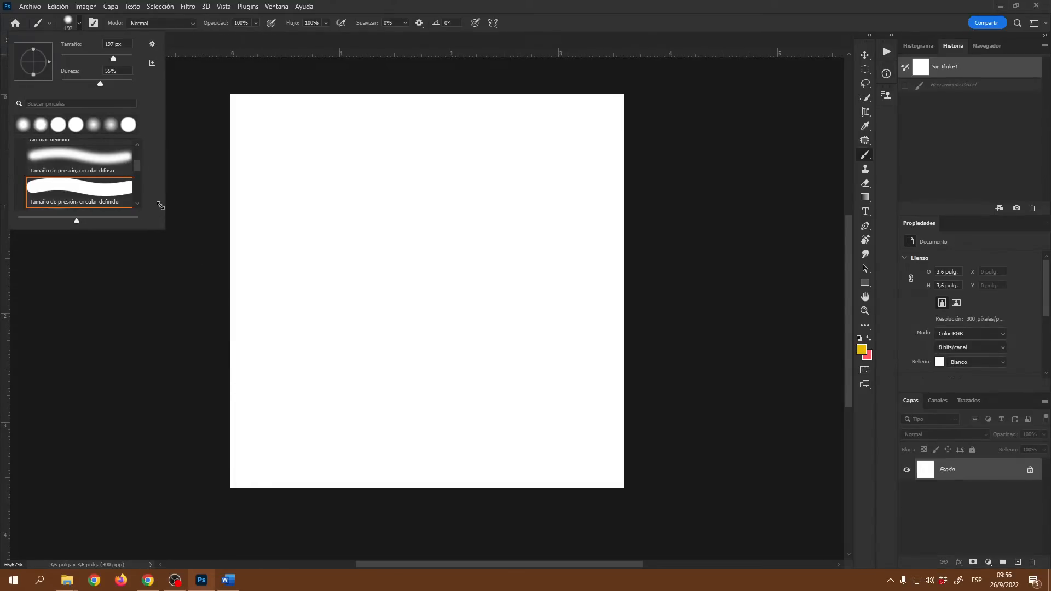
pyautogui.click(79, 27)
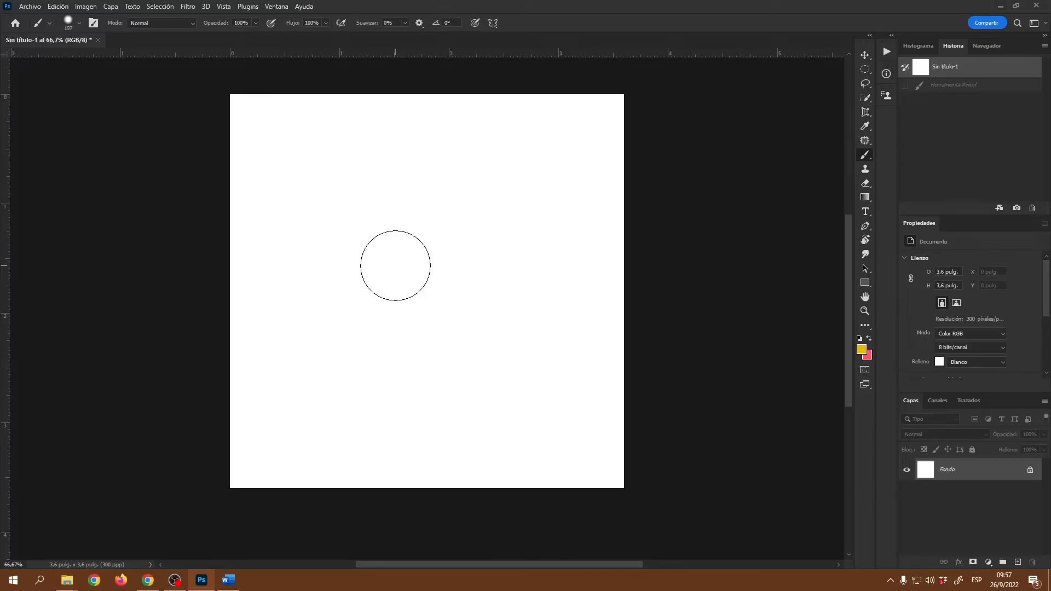
# Resize the brush to about 65 px and keep yellow ddbb1c as the foreground colour
pyautogui.moveTo(405, 260)
pyautogui.mouseDown()
pyautogui.moveTo(428, 266)
pyautogui.moveTo(393, 262)
pyautogui.moveTo(469, 290)
pyautogui.moveTo(449, 307)
pyautogui.moveTo(513, 310)
pyautogui.moveTo(458, 297)
pyautogui.moveTo(423, 304)
pyautogui.moveTo(462, 317)
pyautogui.moveTo(432, 310)
pyautogui.moveTo(435, 227)
pyautogui.moveTo(428, 362)
pyautogui.moveTo(445, 251)
pyautogui.moveTo(440, 274)
pyautogui.moveTo(412, 276)
pyautogui.mouseUp()
pyautogui.click(861, 354)
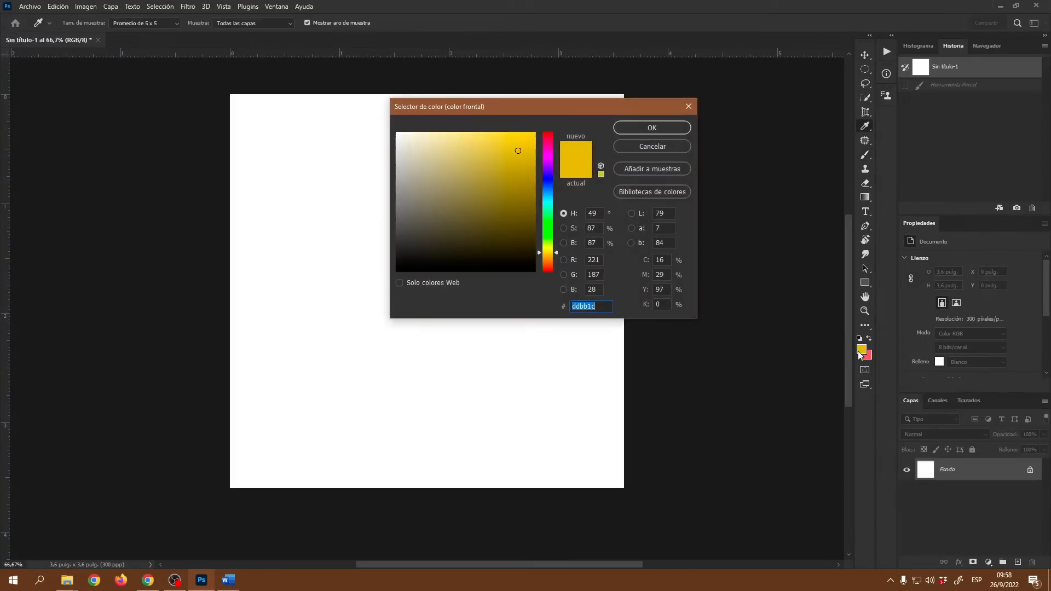
pyautogui.click(639, 127)
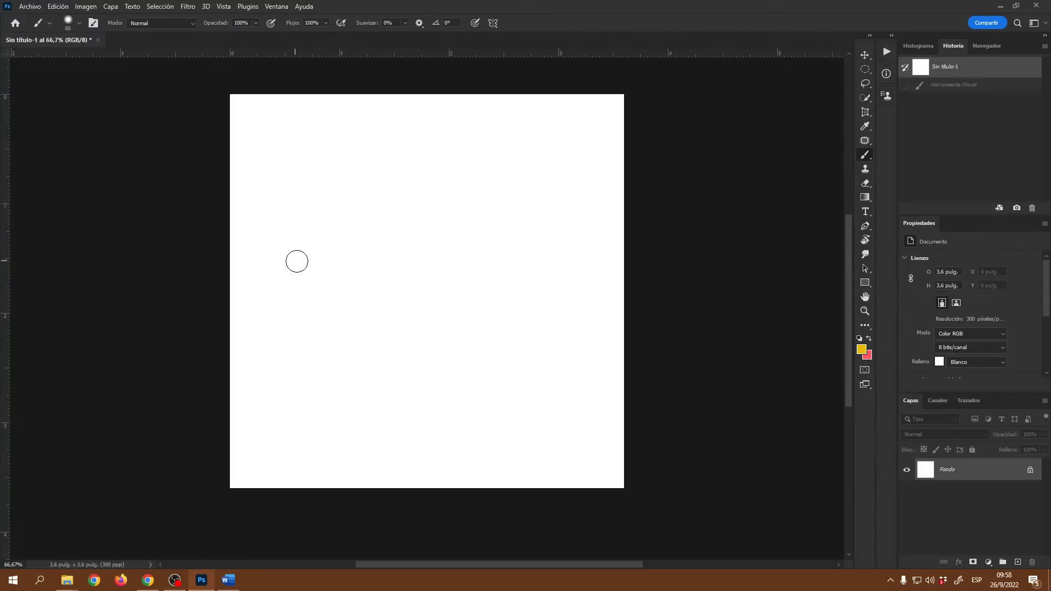
# Paint two horizontal yellow test strokes at full opacity, overlapping the upper one, and revert the canvas to its initial state
pyautogui.moveTo(287, 259); pyautogui.dragTo(496, 283)
pyautogui.click(498, 284)
pyautogui.click(497, 285)
pyautogui.click(497, 284)
pyautogui.click(498, 285)
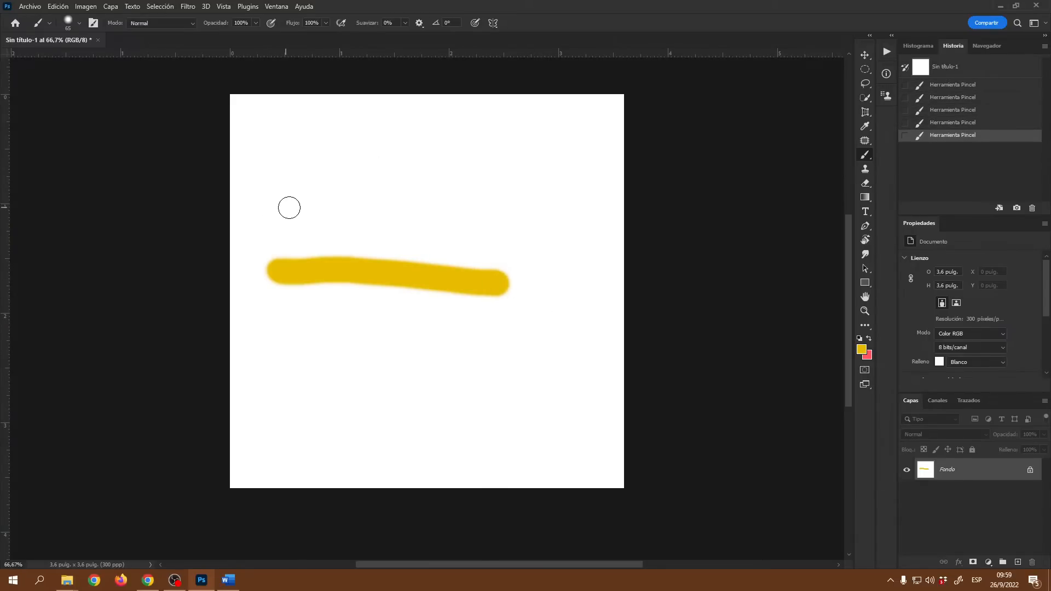
pyautogui.moveTo(288, 219); pyautogui.dragTo(504, 232)
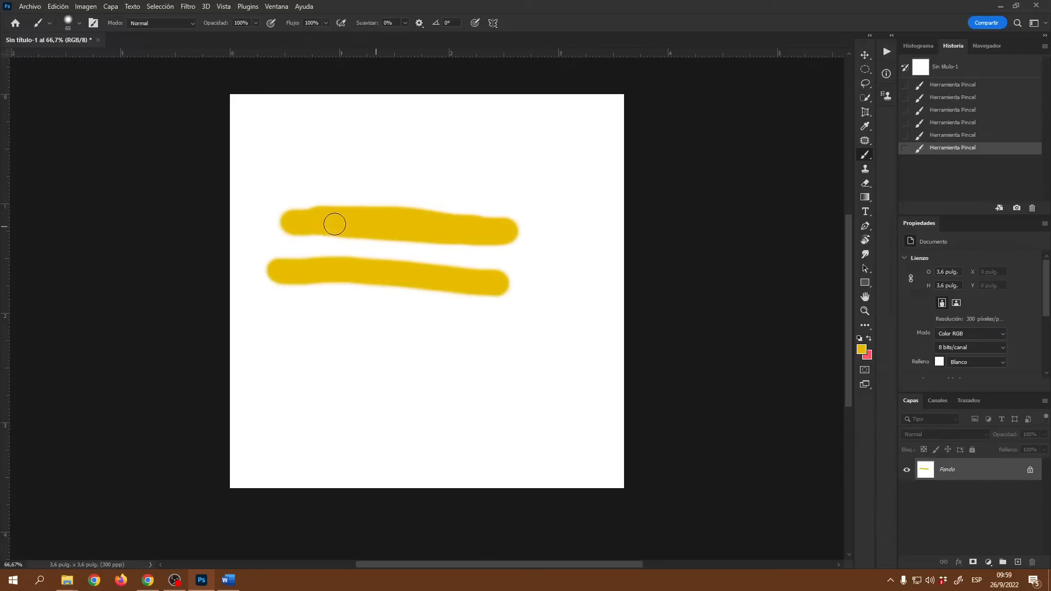
pyautogui.moveTo(355, 224)
pyautogui.mouseDown()
pyautogui.moveTo(389, 228)
pyautogui.moveTo(347, 227)
pyautogui.moveTo(478, 233)
pyautogui.moveTo(309, 218)
pyautogui.moveTo(477, 230)
pyautogui.mouseUp()
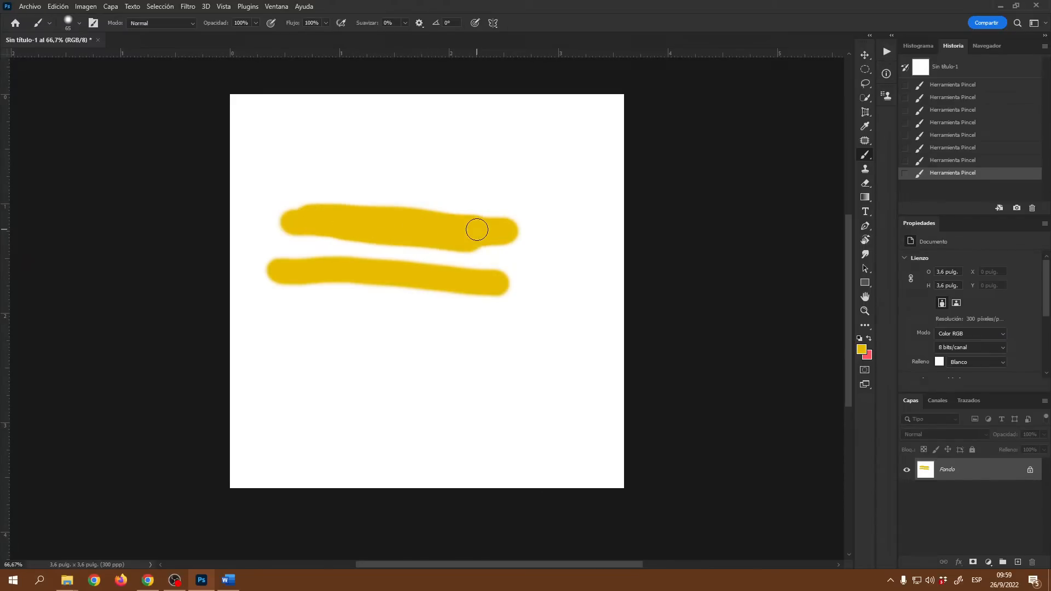
pyautogui.click(951, 67)
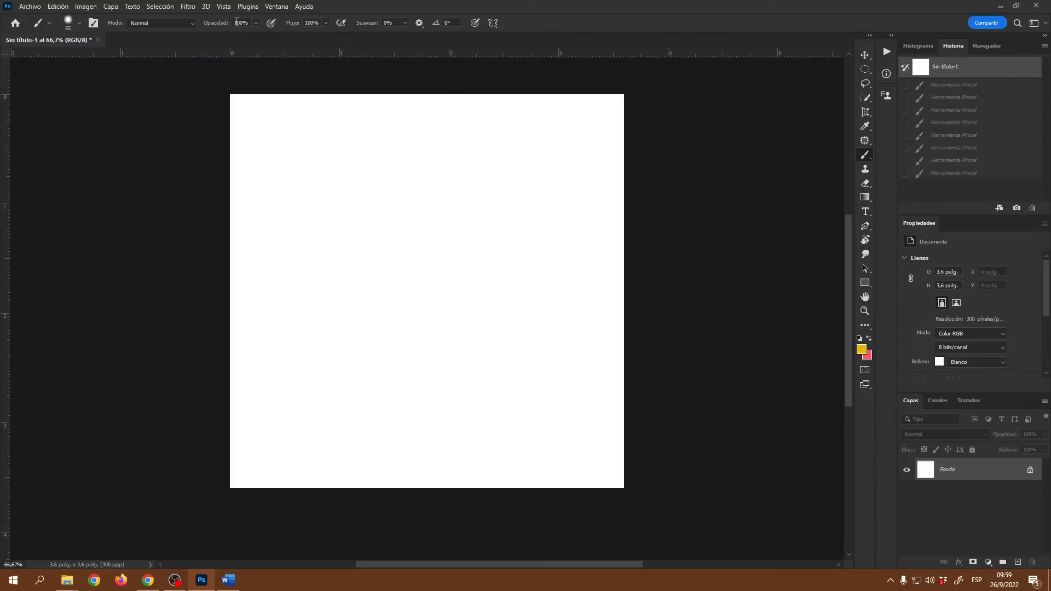
# Paint one band of overlapping yellow test strokes at 15% brush opacity and restore the blank canvas
pyautogui.click(247, 23)
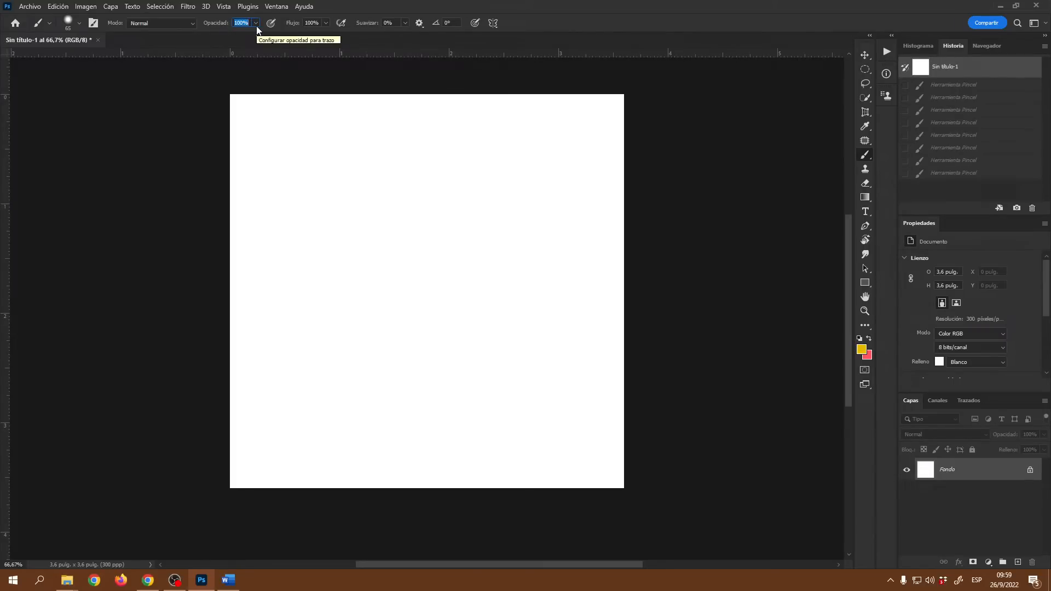
pyautogui.write('1')
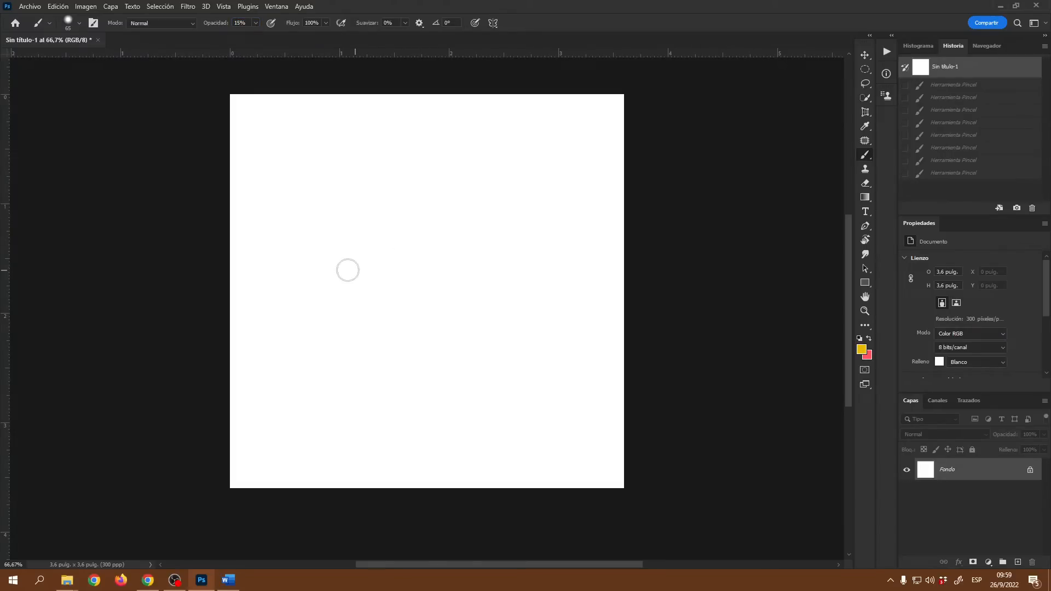
pyautogui.moveTo(298, 244)
pyautogui.mouseDown()
pyautogui.moveTo(525, 262)
pyautogui.moveTo(308, 245)
pyautogui.moveTo(340, 248)
pyautogui.mouseUp()
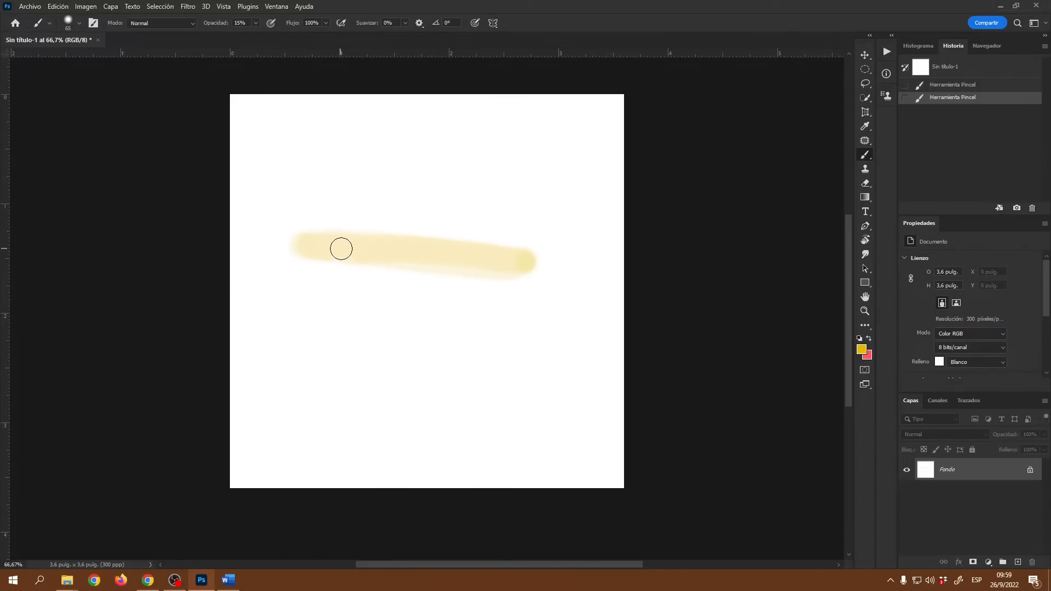
pyautogui.moveTo(349, 246); pyautogui.dragTo(339, 245)
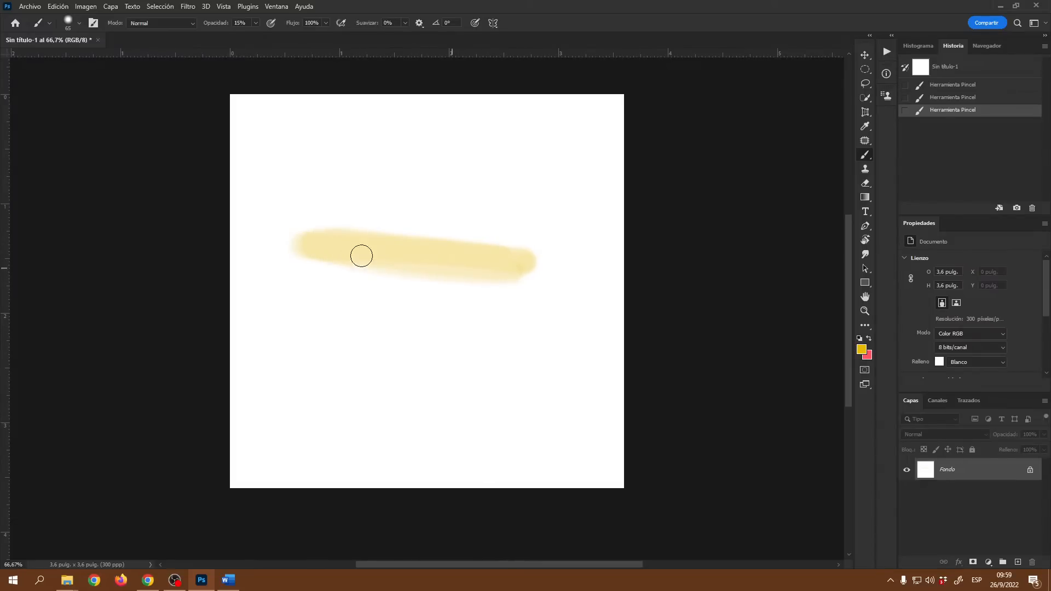
pyautogui.moveTo(493, 269); pyautogui.dragTo(373, 245)
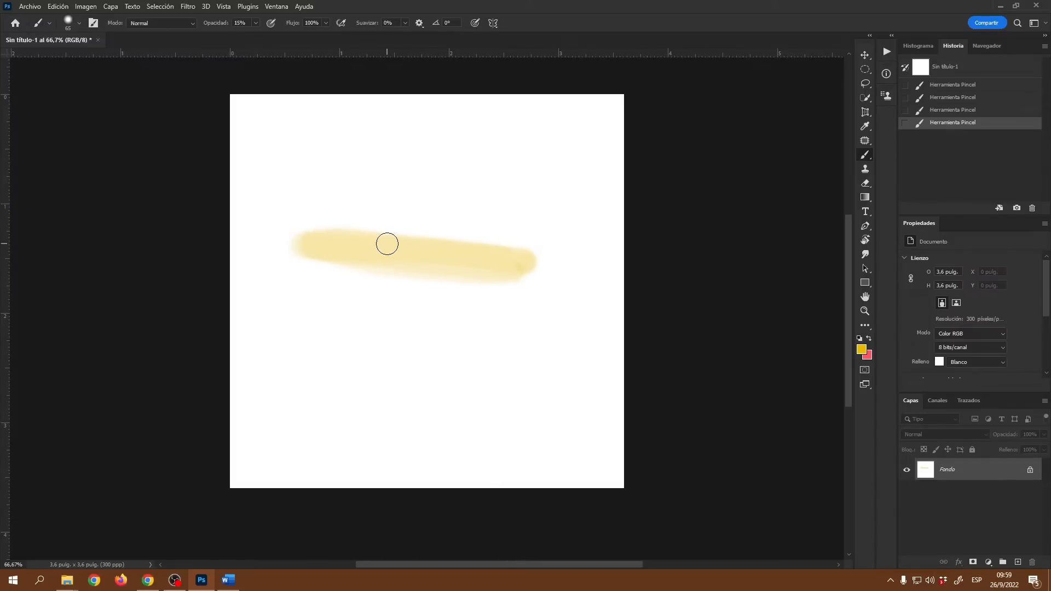
pyautogui.click(951, 86)
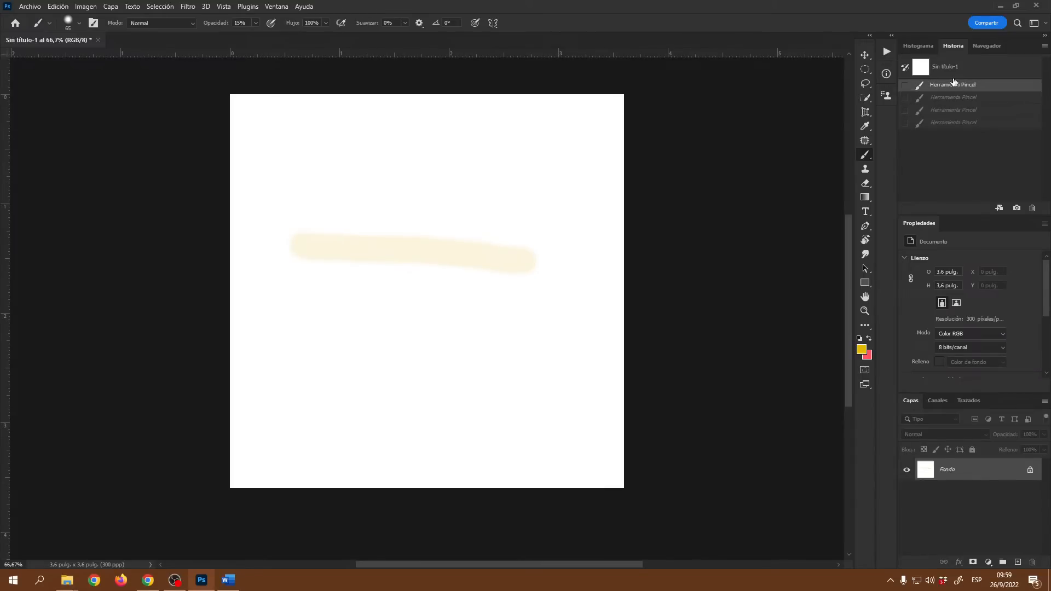
pyautogui.click(944, 71)
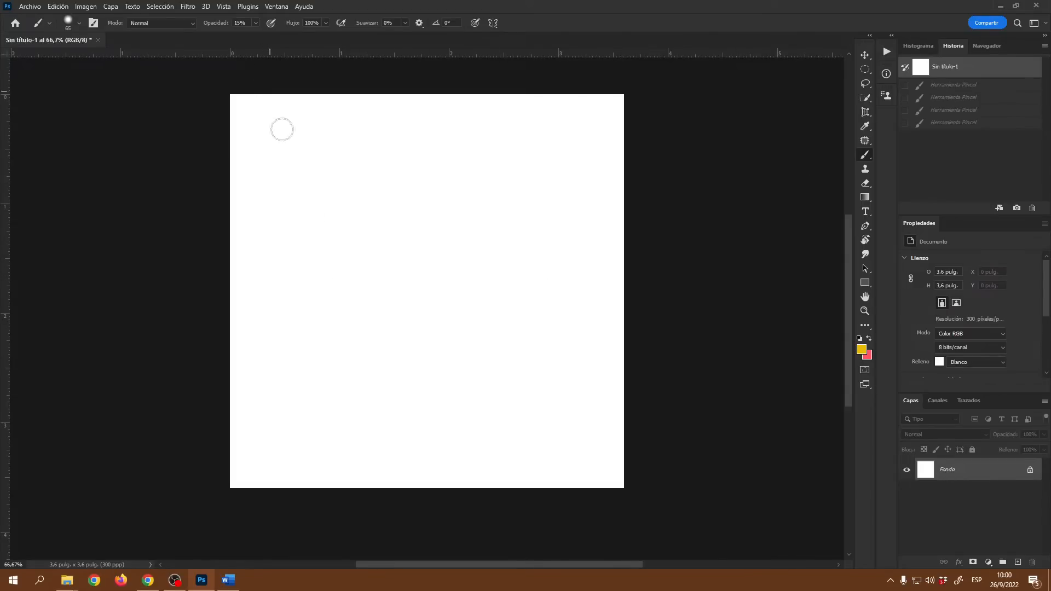
# Paint two separate horizontal bands of pale yellow at 15% opacity and clear them by returning to the initial history state
pyautogui.click(306, 250)
pyautogui.moveTo(306, 251)
pyautogui.mouseDown()
pyautogui.moveTo(552, 239)
pyautogui.moveTo(323, 248)
pyautogui.moveTo(526, 254)
pyautogui.moveTo(310, 246)
pyautogui.moveTo(522, 245)
pyautogui.moveTo(323, 244)
pyautogui.moveTo(542, 235)
pyautogui.moveTo(546, 243)
pyautogui.moveTo(305, 244)
pyautogui.moveTo(539, 239)
pyautogui.moveTo(307, 254)
pyautogui.moveTo(514, 249)
pyautogui.moveTo(530, 244)
pyautogui.moveTo(285, 254)
pyautogui.moveTo(500, 253)
pyautogui.moveTo(286, 248)
pyautogui.moveTo(481, 270)
pyautogui.mouseUp()
pyautogui.moveTo(303, 363)
pyautogui.mouseDown()
pyautogui.moveTo(606, 364)
pyautogui.moveTo(367, 360)
pyautogui.moveTo(559, 368)
pyautogui.moveTo(337, 371)
pyautogui.moveTo(559, 362)
pyautogui.moveTo(317, 356)
pyautogui.moveTo(499, 371)
pyautogui.moveTo(341, 372)
pyautogui.moveTo(539, 374)
pyautogui.moveTo(364, 354)
pyautogui.moveTo(444, 363)
pyautogui.moveTo(380, 366)
pyautogui.moveTo(530, 366)
pyautogui.moveTo(452, 362)
pyautogui.mouseUp()
pyautogui.moveTo(380, 356)
pyautogui.mouseDown()
pyautogui.moveTo(315, 364)
pyautogui.moveTo(467, 369)
pyautogui.moveTo(543, 357)
pyautogui.moveTo(321, 335)
pyautogui.moveTo(527, 369)
pyautogui.moveTo(423, 369)
pyautogui.moveTo(574, 369)
pyautogui.moveTo(397, 378)
pyautogui.moveTo(340, 368)
pyautogui.moveTo(454, 370)
pyautogui.mouseUp()
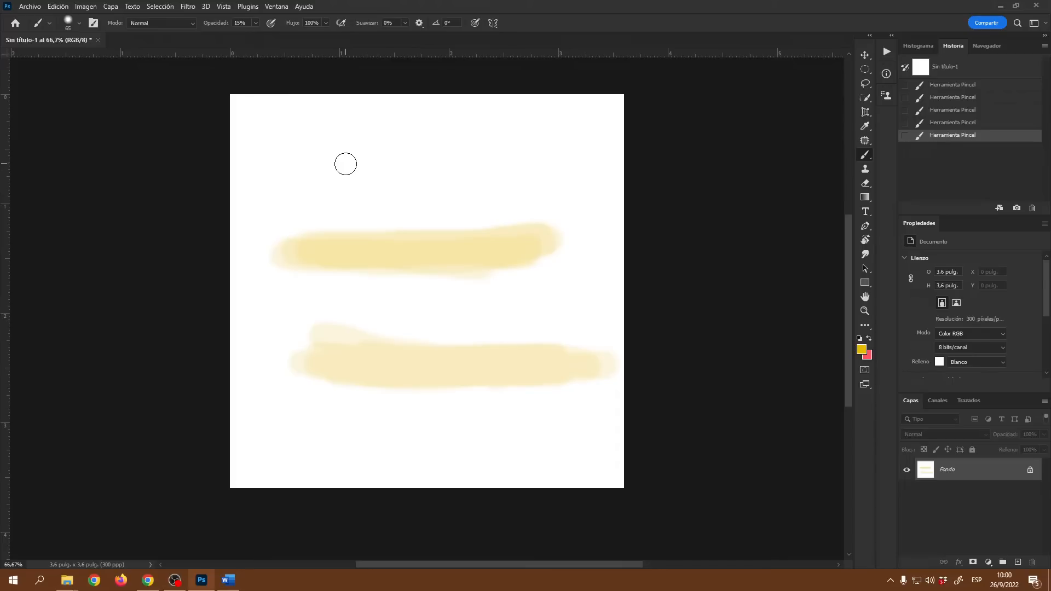
pyautogui.click(948, 68)
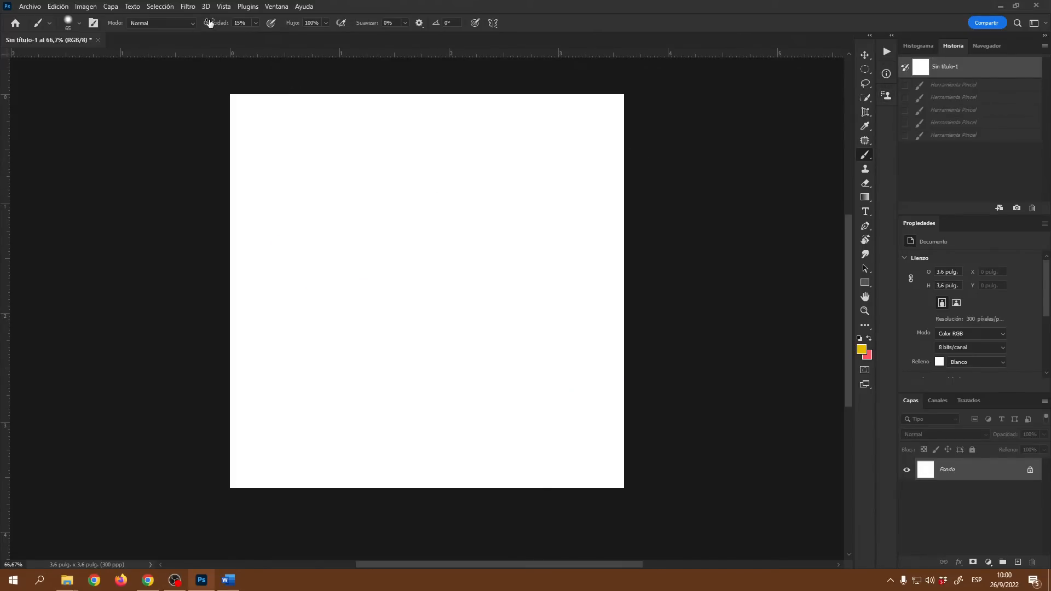
# Set the brush opacity to 100% and paint a horizontal yellow stroke across the upper half of the canvas
pyautogui.moveTo(211, 23); pyautogui.dragTo(303, 34)
pyautogui.moveTo(302, 222); pyautogui.dragTo(486, 232)
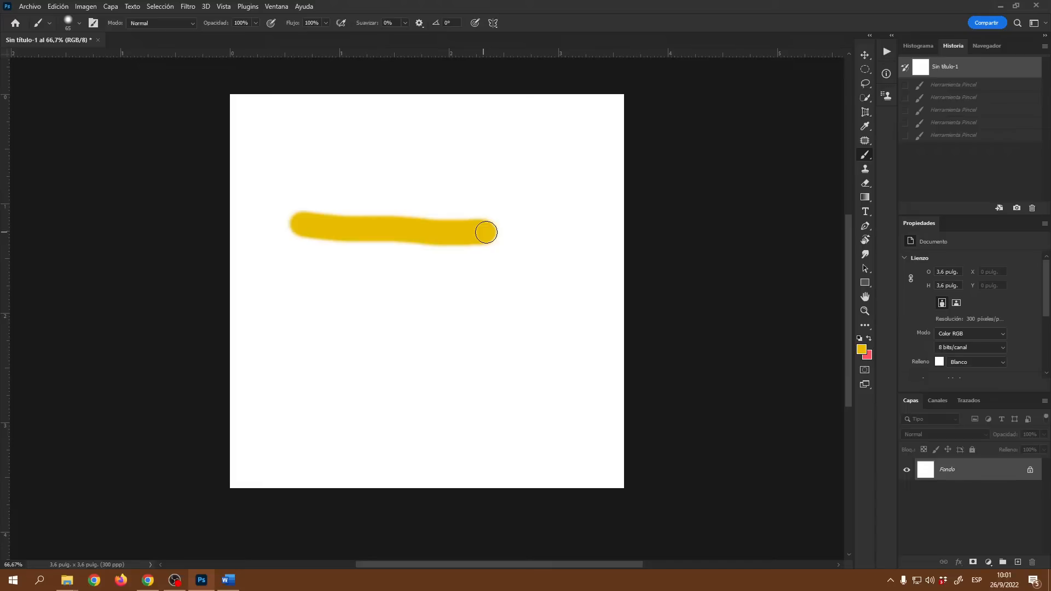
pyautogui.moveTo(486, 232); pyautogui.dragTo(486, 232)
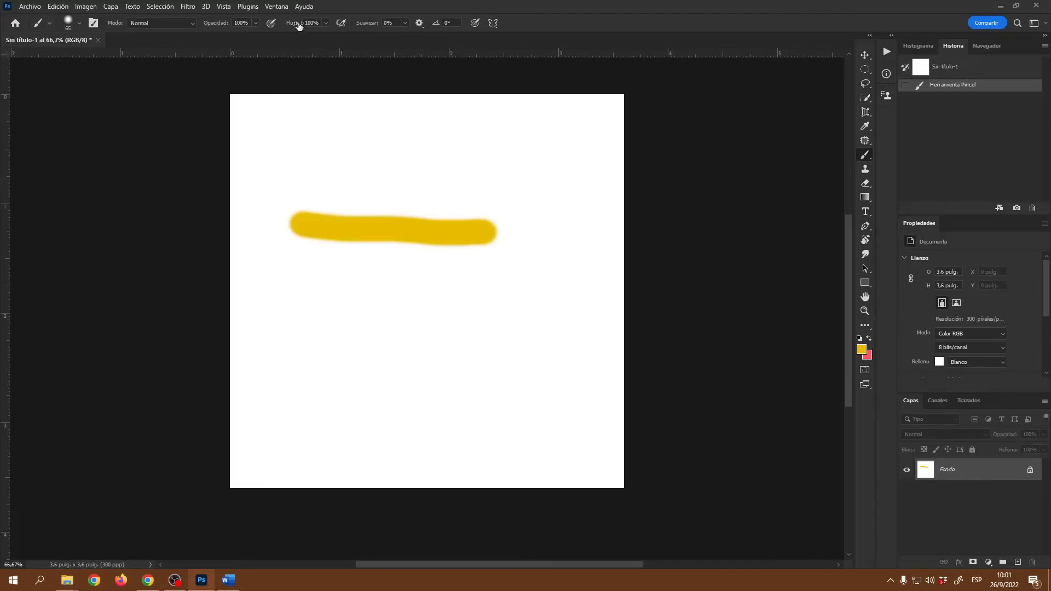
# Paint two test strokes with 15% flow, below and above the solid stroke, and revert the canvas to blank
pyautogui.click(299, 24)
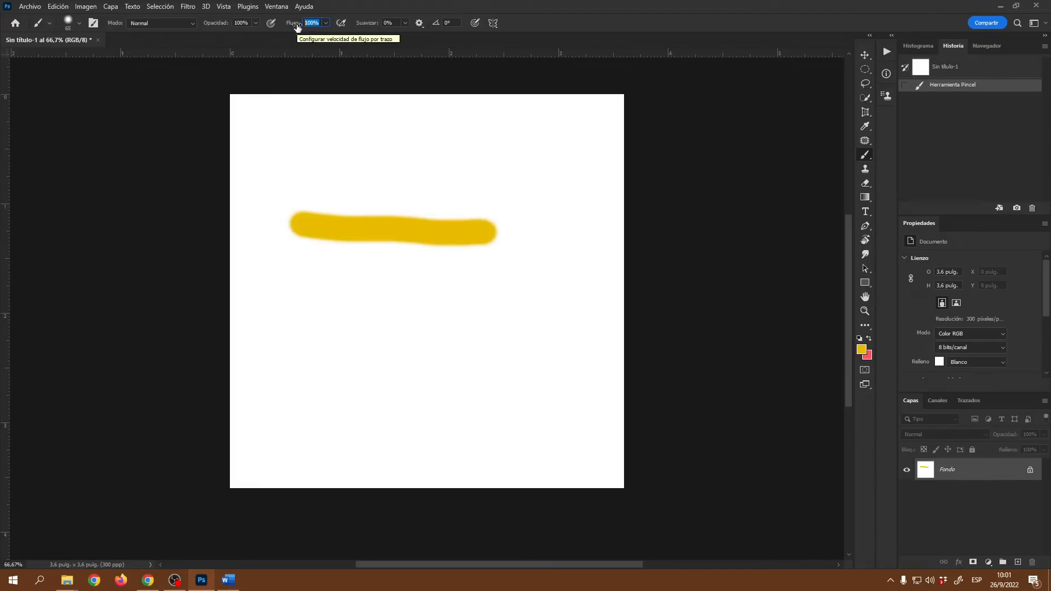
pyautogui.write('15')
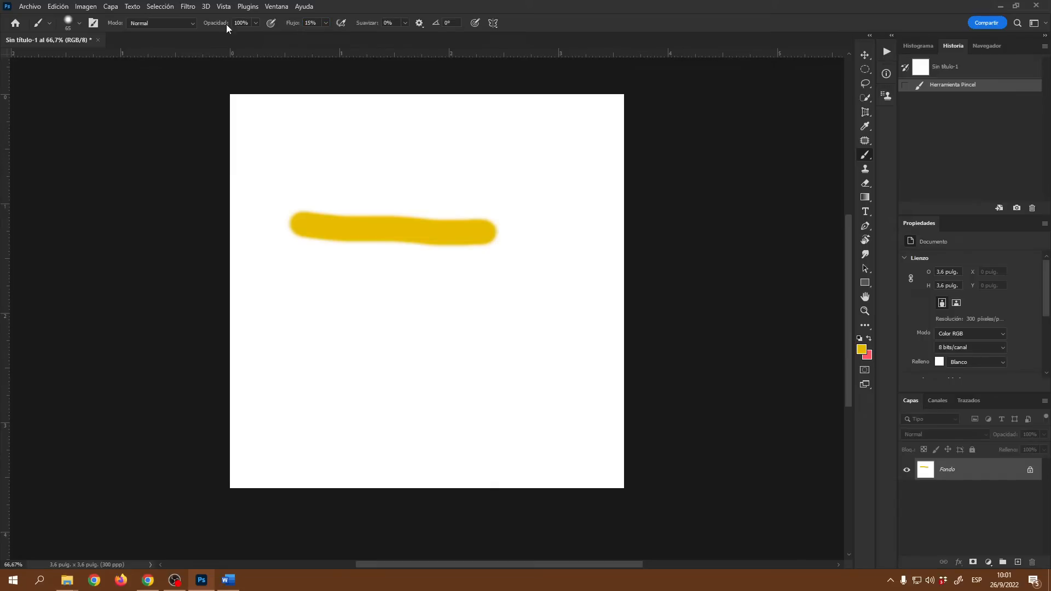
pyautogui.moveTo(307, 336)
pyautogui.mouseDown()
pyautogui.moveTo(524, 334)
pyautogui.moveTo(326, 334)
pyautogui.mouseUp()
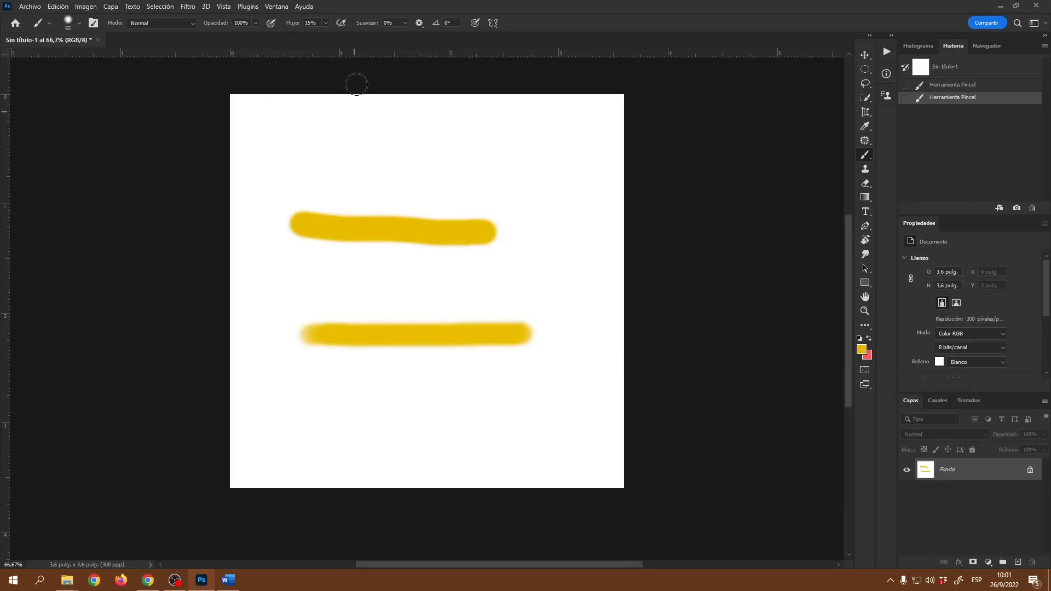
pyautogui.moveTo(300, 159)
pyautogui.mouseDown()
pyautogui.moveTo(499, 154)
pyautogui.moveTo(278, 178)
pyautogui.moveTo(429, 158)
pyautogui.moveTo(289, 182)
pyautogui.moveTo(478, 152)
pyautogui.moveTo(274, 174)
pyautogui.moveTo(465, 160)
pyautogui.moveTo(313, 183)
pyautogui.moveTo(471, 154)
pyautogui.moveTo(318, 179)
pyautogui.moveTo(465, 165)
pyautogui.moveTo(337, 172)
pyautogui.moveTo(460, 164)
pyautogui.moveTo(346, 173)
pyautogui.moveTo(448, 158)
pyautogui.mouseUp()
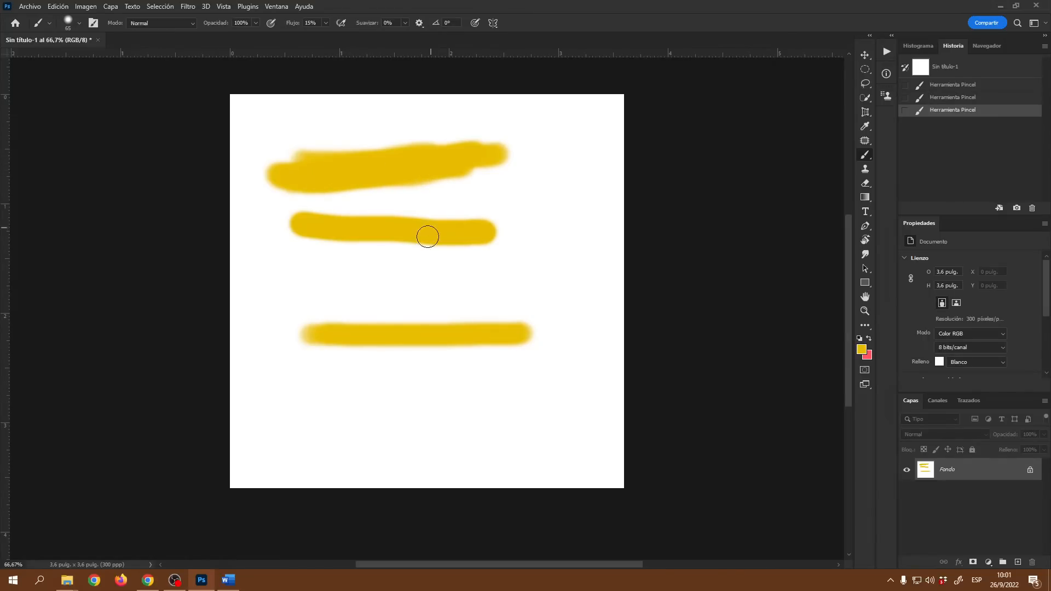
pyautogui.click(943, 71)
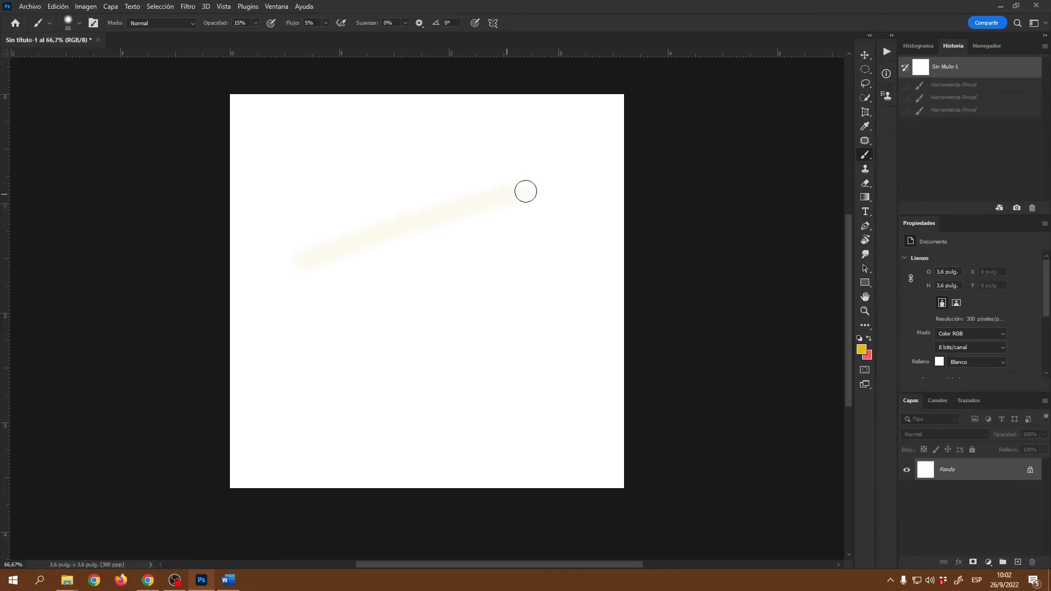
# Paint faint diagonal test strokes across the canvas at 15% opacity and 5% flow, and restore the blank canvas
pyautogui.moveTo(555, 370); pyautogui.dragTo(371, 283)
pyautogui.moveTo(269, 186)
pyautogui.mouseDown()
pyautogui.moveTo(569, 260)
pyautogui.moveTo(381, 414)
pyautogui.moveTo(372, 397)
pyautogui.moveTo(370, 186)
pyautogui.moveTo(413, 178)
pyautogui.moveTo(551, 194)
pyautogui.moveTo(498, 434)
pyautogui.moveTo(344, 354)
pyautogui.moveTo(326, 324)
pyautogui.moveTo(465, 124)
pyautogui.moveTo(555, 416)
pyautogui.moveTo(386, 280)
pyautogui.moveTo(289, 153)
pyautogui.moveTo(272, 269)
pyautogui.moveTo(324, 297)
pyautogui.moveTo(587, 172)
pyautogui.moveTo(576, 375)
pyautogui.moveTo(394, 238)
pyautogui.moveTo(360, 180)
pyautogui.moveTo(336, 166)
pyautogui.moveTo(305, 325)
pyautogui.moveTo(307, 413)
pyautogui.moveTo(413, 338)
pyautogui.mouseUp()
pyautogui.moveTo(325, 200)
pyautogui.mouseDown()
pyautogui.moveTo(318, 375)
pyautogui.moveTo(522, 151)
pyautogui.moveTo(556, 139)
pyautogui.moveTo(604, 279)
pyautogui.moveTo(601, 416)
pyautogui.moveTo(475, 463)
pyautogui.moveTo(410, 198)
pyautogui.mouseUp()
pyautogui.moveTo(404, 133)
pyautogui.mouseDown()
pyautogui.moveTo(317, 127)
pyautogui.moveTo(557, 155)
pyautogui.moveTo(462, 303)
pyautogui.moveTo(525, 301)
pyautogui.mouseUp()
pyautogui.click(945, 72)
# Open the "Fondo estudio" image from the IMG III folder as a separate document
pyautogui.moveTo(67, 580)
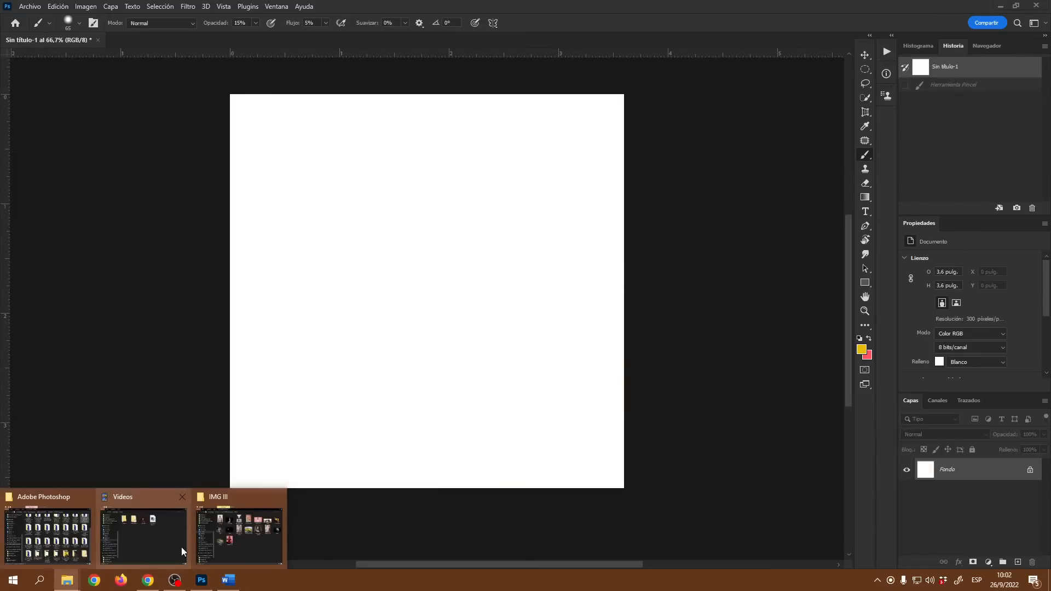
pyautogui.click(228, 547)
pyautogui.click(471, 238)
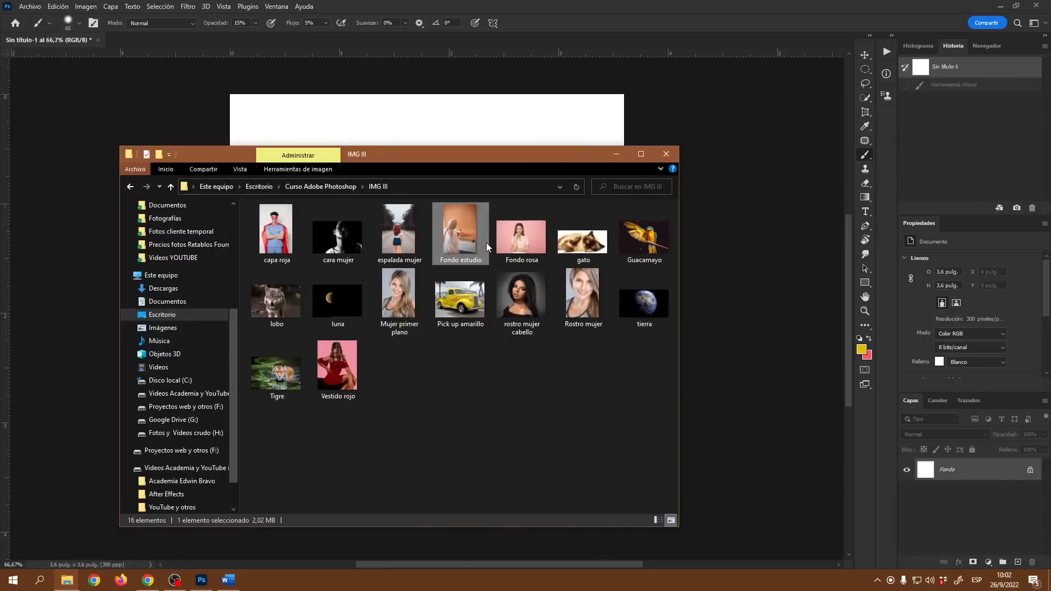
pyautogui.moveTo(459, 241); pyautogui.dragTo(535, 7)
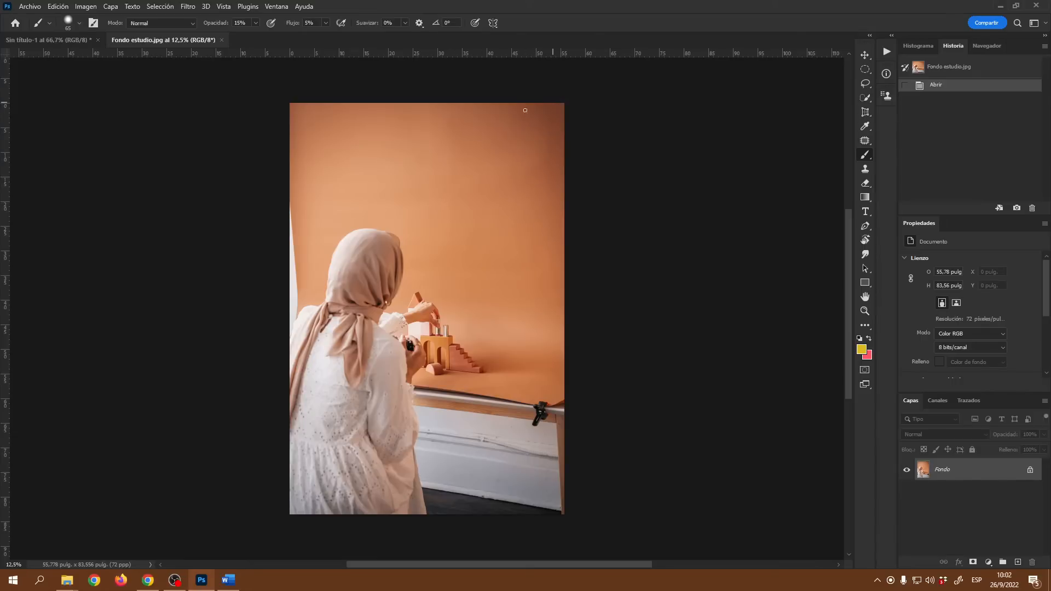
# Set brush flow and opacity to 100% and enlarge the brush to about 897 px
pyautogui.moveTo(423, 192)
pyautogui.mouseDown()
pyautogui.moveTo(465, 196)
pyautogui.moveTo(454, 196)
pyautogui.mouseUp()
pyautogui.moveTo(292, 24); pyautogui.dragTo(349, 28)
pyautogui.moveTo(219, 24); pyautogui.dragTo(290, 33)
pyautogui.moveTo(434, 203)
pyautogui.mouseDown()
pyautogui.moveTo(419, 199)
pyautogui.moveTo(432, 204)
pyautogui.mouseUp()
# Sample the light orange of the studio backdrop and paint it over the wall's darker upper and side areas
pyautogui.keyDown('alt'); pyautogui.click(423, 210); pyautogui.keyUp('alt')
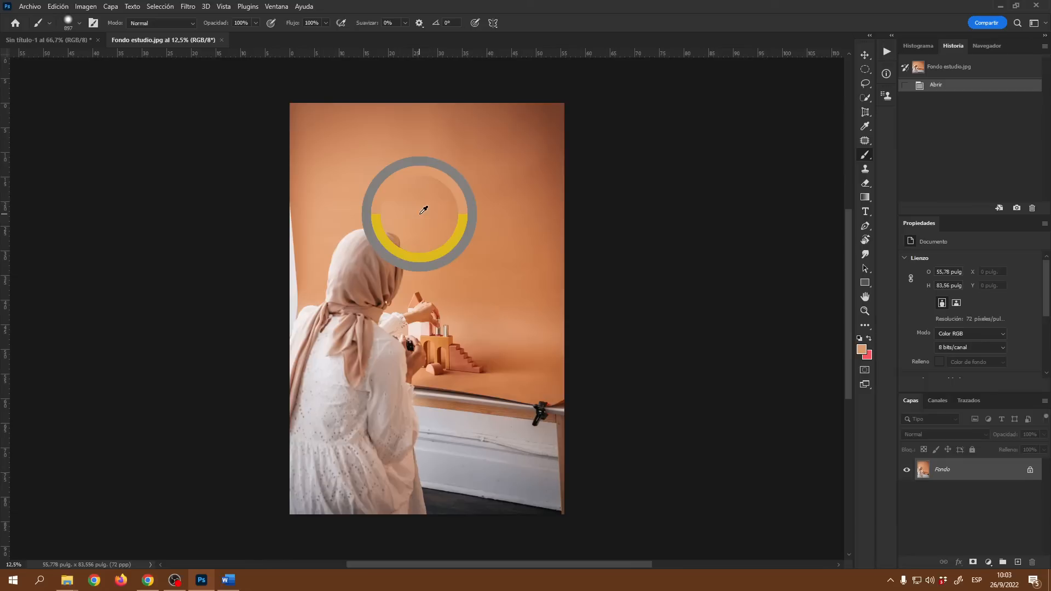
pyautogui.keyDown('alt'); pyautogui.click(423, 210); pyautogui.keyUp('alt')
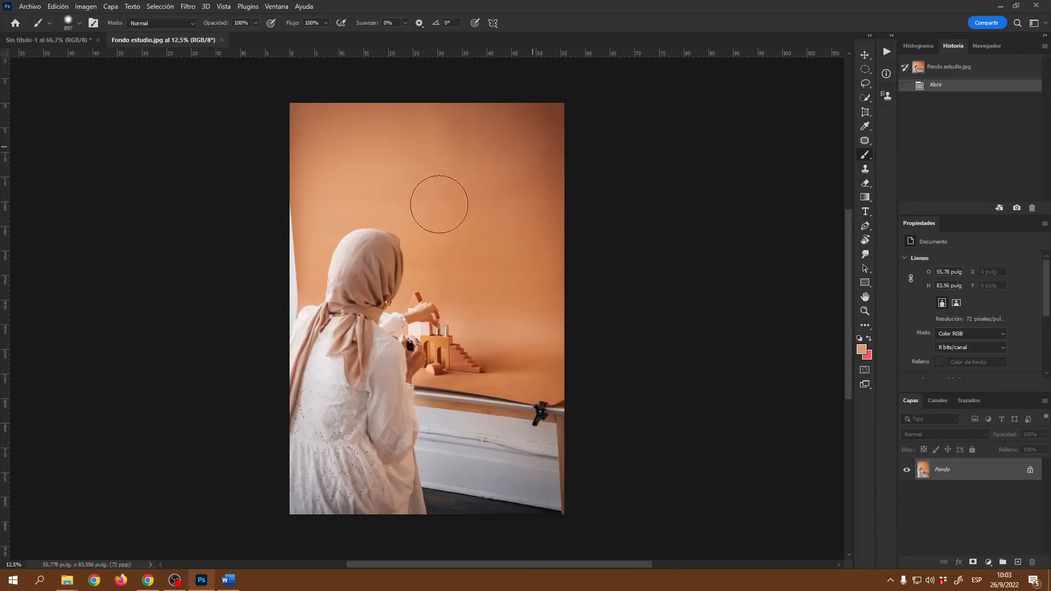
pyautogui.moveTo(488, 188); pyautogui.dragTo(553, 97)
pyautogui.moveTo(427, 199); pyautogui.dragTo(525, 112)
pyautogui.moveTo(511, 253)
pyautogui.mouseDown()
pyautogui.moveTo(545, 209)
pyautogui.moveTo(567, 122)
pyautogui.mouseUp()
pyautogui.moveTo(542, 259)
pyautogui.mouseDown()
pyautogui.moveTo(547, 132)
pyautogui.moveTo(480, 128)
pyautogui.moveTo(448, 85)
pyautogui.moveTo(410, 149)
pyautogui.moveTo(390, 109)
pyautogui.moveTo(436, 144)
pyautogui.moveTo(387, 99)
pyautogui.moveTo(346, 114)
pyautogui.moveTo(285, 96)
pyautogui.moveTo(315, 127)
pyautogui.moveTo(316, 151)
pyautogui.moveTo(299, 115)
pyautogui.mouseUp()
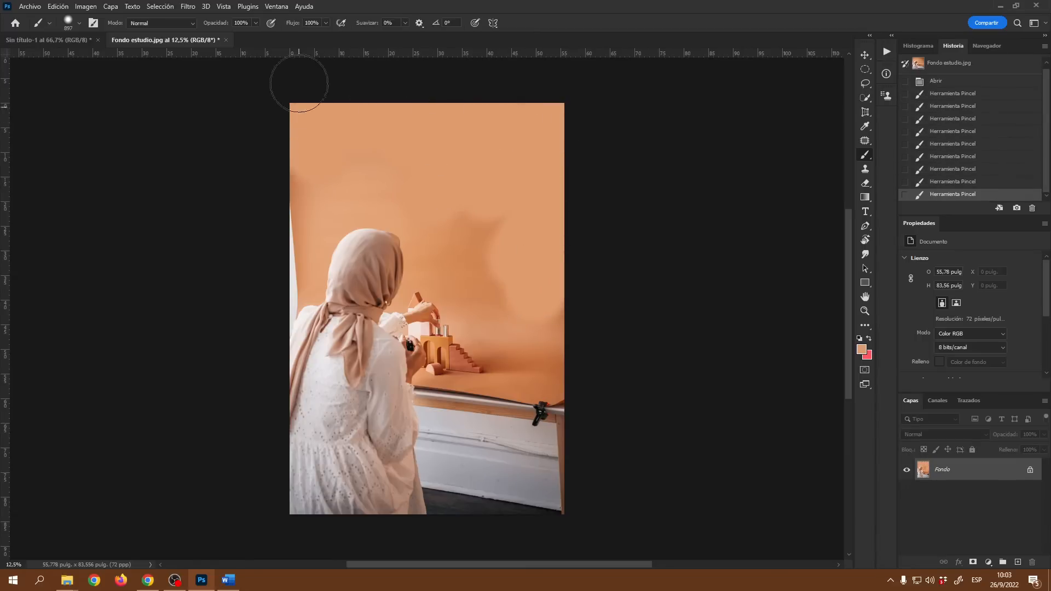
# Cover the rest of the upper wall with the sampled orange and restore the photo to its opened state
pyautogui.moveTo(435, 223)
pyautogui.mouseDown()
pyautogui.moveTo(494, 235)
pyautogui.moveTo(492, 265)
pyautogui.moveTo(542, 268)
pyautogui.moveTo(555, 306)
pyautogui.moveTo(567, 284)
pyautogui.moveTo(501, 286)
pyautogui.moveTo(456, 195)
pyautogui.moveTo(442, 206)
pyautogui.moveTo(466, 264)
pyautogui.moveTo(549, 307)
pyautogui.moveTo(479, 288)
pyautogui.moveTo(545, 327)
pyautogui.moveTo(473, 271)
pyautogui.moveTo(446, 227)
pyautogui.moveTo(538, 345)
pyautogui.moveTo(563, 351)
pyautogui.moveTo(494, 310)
pyautogui.moveTo(383, 192)
pyautogui.moveTo(319, 188)
pyautogui.moveTo(303, 136)
pyautogui.moveTo(315, 146)
pyautogui.moveTo(312, 105)
pyautogui.mouseUp()
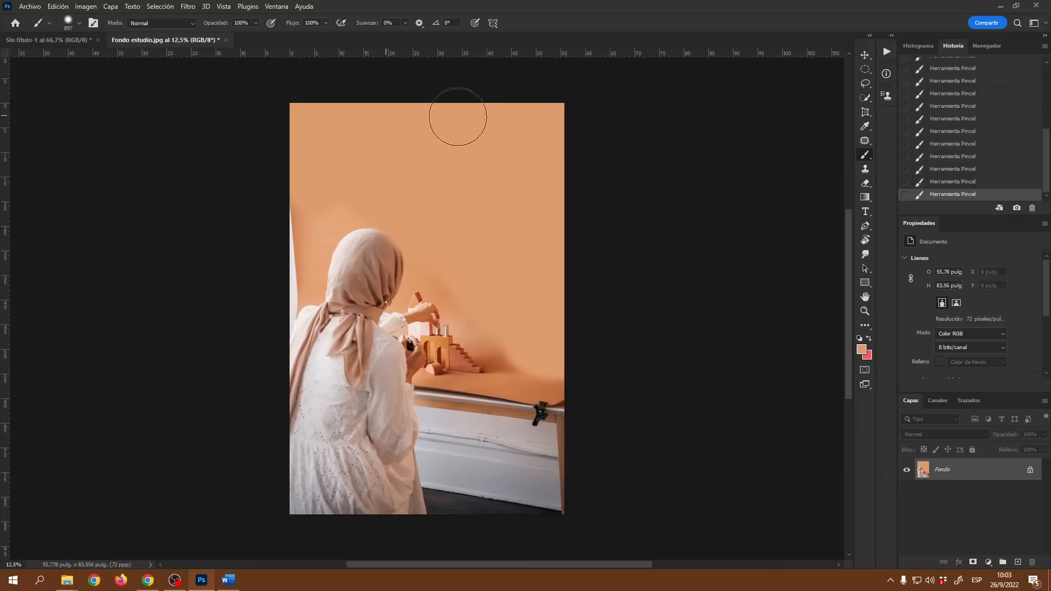
pyautogui.scroll(5, 988, 142)
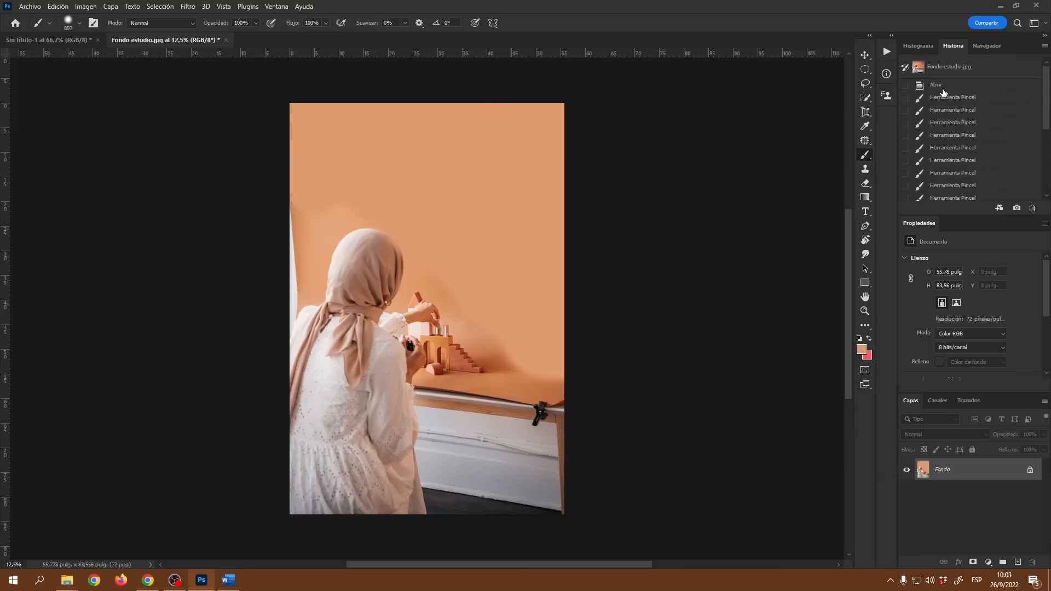
pyautogui.click(937, 85)
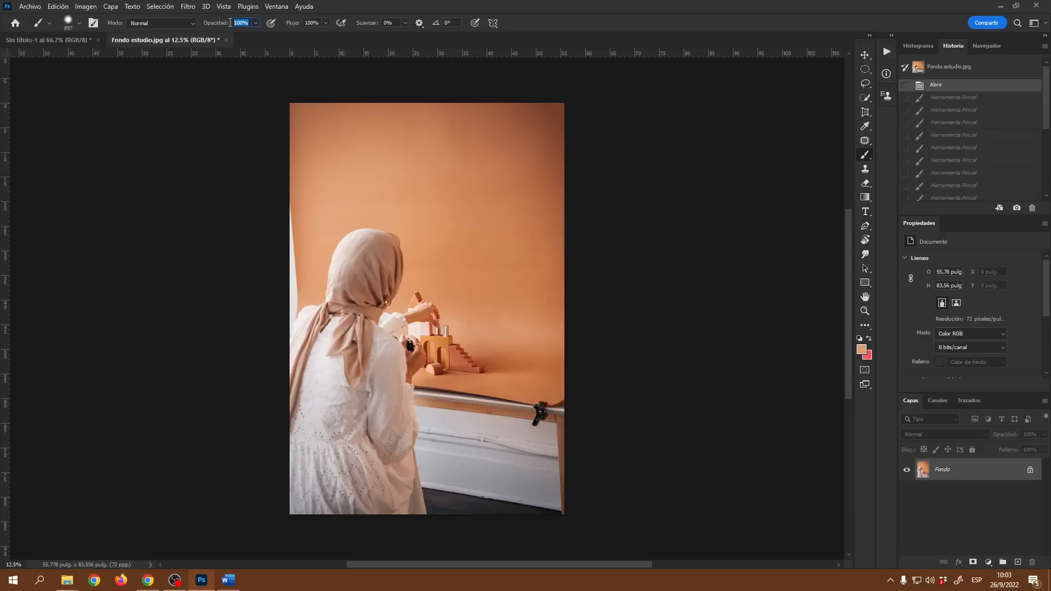
# Set the brush opacity to 15% and paint overlapping strokes over the wall's dark upper-right area
pyautogui.write('1')
pyautogui.moveTo(439, 196); pyautogui.dragTo(526, 108)
pyautogui.moveTo(488, 207); pyautogui.dragTo(566, 119)
pyautogui.moveTo(504, 231)
pyautogui.mouseDown()
pyautogui.moveTo(565, 127)
pyautogui.moveTo(535, 140)
pyautogui.moveTo(451, 122)
pyautogui.moveTo(537, 93)
pyautogui.mouseUp()
pyautogui.moveTo(507, 176); pyautogui.dragTo(540, 104)
pyautogui.moveTo(514, 213); pyautogui.dragTo(565, 111)
pyautogui.moveTo(516, 278); pyautogui.dragTo(563, 123)
pyautogui.moveTo(447, 130)
pyautogui.mouseDown()
pyautogui.moveTo(459, 99)
pyautogui.moveTo(551, 101)
pyautogui.mouseUp()
# Restore the photo to its opened state and sample the light orange beside the woman's head
pyautogui.scroll(5, 1002, 146)
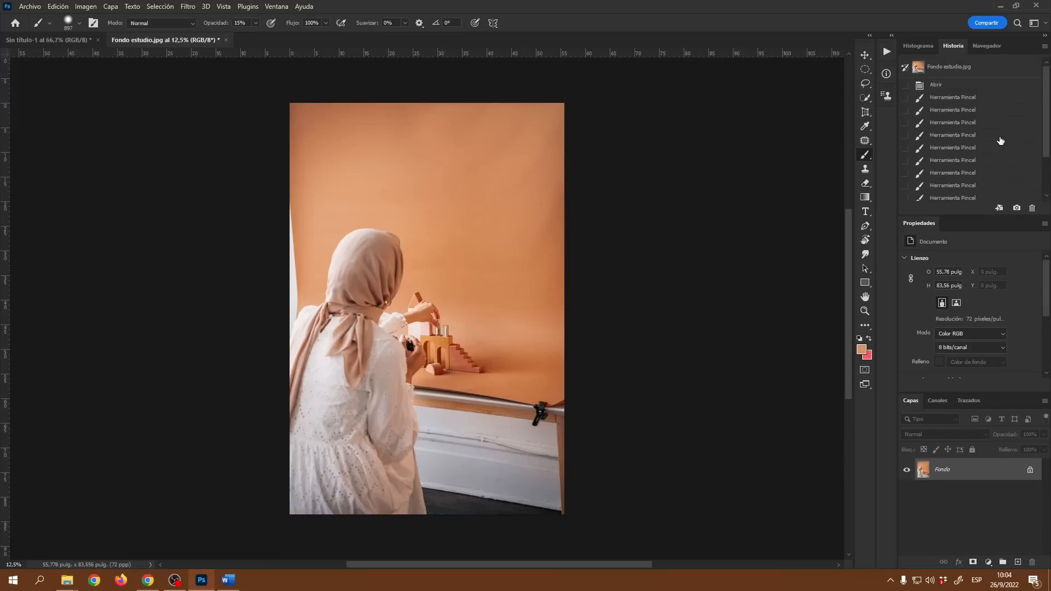
pyautogui.click(937, 86)
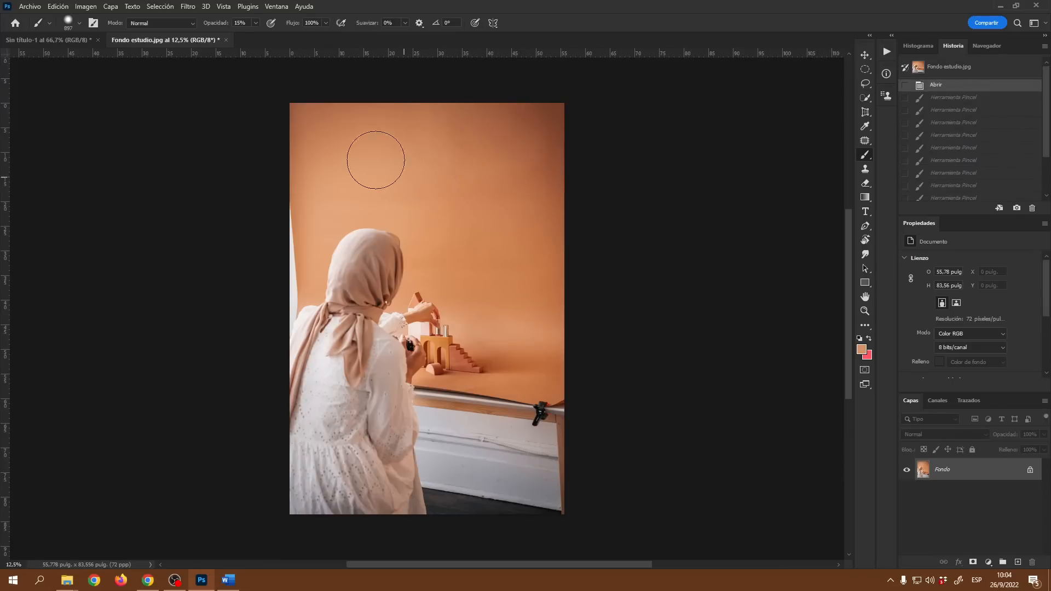
pyautogui.keyDown('alt'); pyautogui.rightClick(449, 160); pyautogui.keyUp('alt')
pyautogui.keyDown('alt'); pyautogui.click(424, 207); pyautogui.keyUp('alt')
# Paint overlapping strokes at 15% opacity over the wall's dark right side, upper edge and upper-left corner
pyautogui.moveTo(455, 195); pyautogui.dragTo(532, 132)
pyautogui.moveTo(460, 163); pyautogui.dragTo(540, 98)
pyautogui.moveTo(416, 164)
pyautogui.mouseDown()
pyautogui.moveTo(515, 113)
pyautogui.moveTo(524, 162)
pyautogui.moveTo(503, 212)
pyautogui.moveTo(556, 137)
pyautogui.mouseUp()
pyautogui.moveTo(500, 211)
pyautogui.mouseDown()
pyautogui.moveTo(543, 147)
pyautogui.moveTo(525, 220)
pyautogui.moveTo(574, 110)
pyautogui.mouseUp()
pyautogui.moveTo(547, 235); pyautogui.dragTo(575, 169)
pyautogui.moveTo(495, 244)
pyautogui.mouseDown()
pyautogui.moveTo(486, 189)
pyautogui.moveTo(500, 144)
pyautogui.mouseUp()
pyautogui.moveTo(480, 166); pyautogui.dragTo(489, 98)
pyautogui.moveTo(465, 157)
pyautogui.mouseDown()
pyautogui.moveTo(480, 87)
pyautogui.moveTo(443, 106)
pyautogui.mouseUp()
pyautogui.moveTo(385, 145)
pyautogui.mouseDown()
pyautogui.moveTo(349, 167)
pyautogui.moveTo(343, 77)
pyautogui.mouseUp()
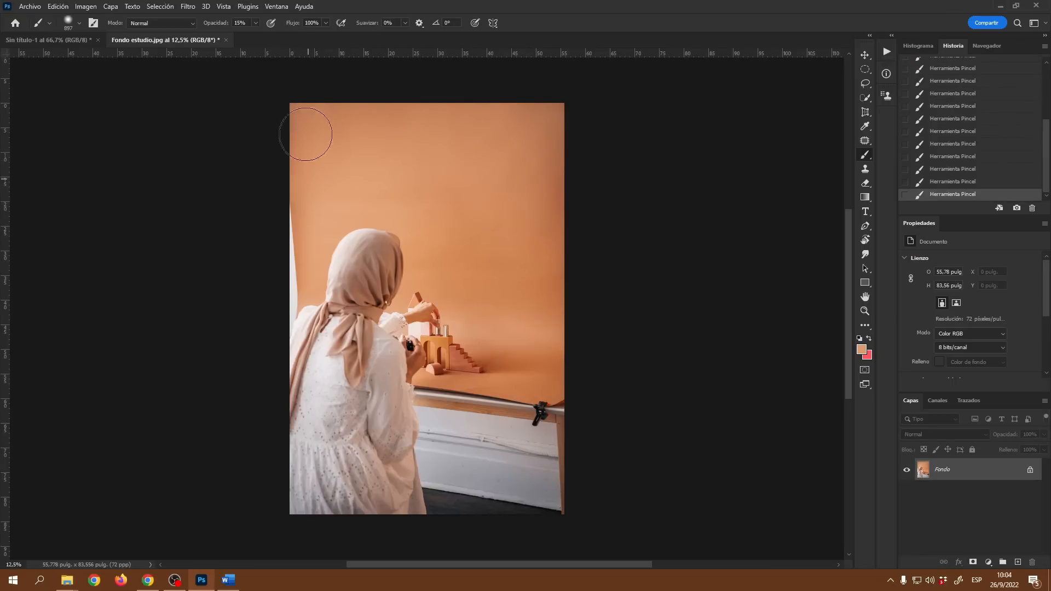
pyautogui.moveTo(429, 168); pyautogui.dragTo(476, 97)
pyautogui.moveTo(456, 197); pyautogui.dragTo(487, 131)
pyautogui.moveTo(453, 252); pyautogui.dragTo(510, 186)
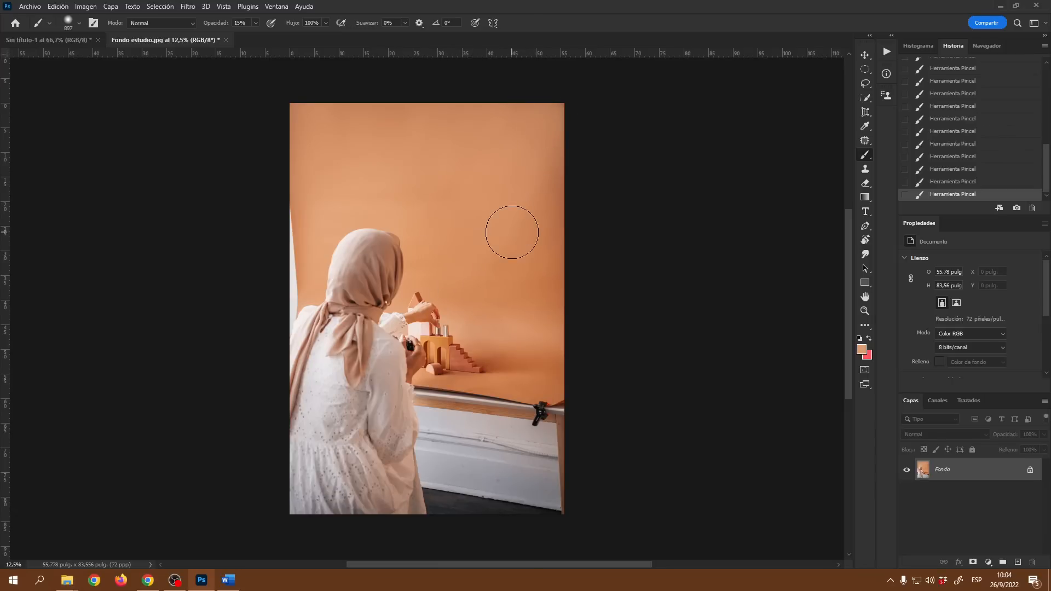
# Return the photo to its opened state and resample the wall's light orange near the headscarf
pyautogui.scroll(3, 962, 134)
pyautogui.scroll(3, 962, 134)
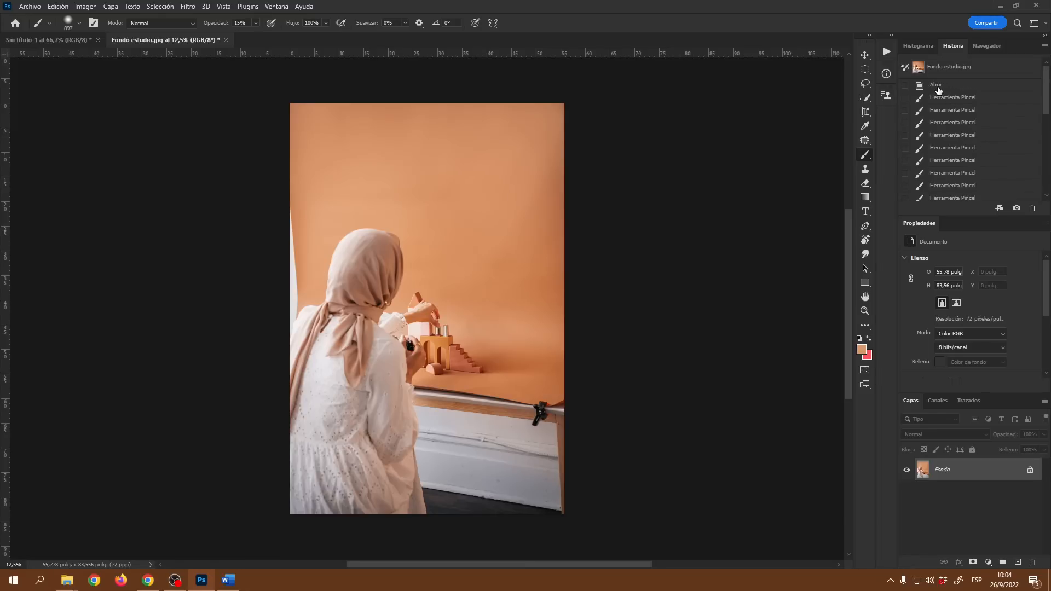
pyautogui.click(937, 85)
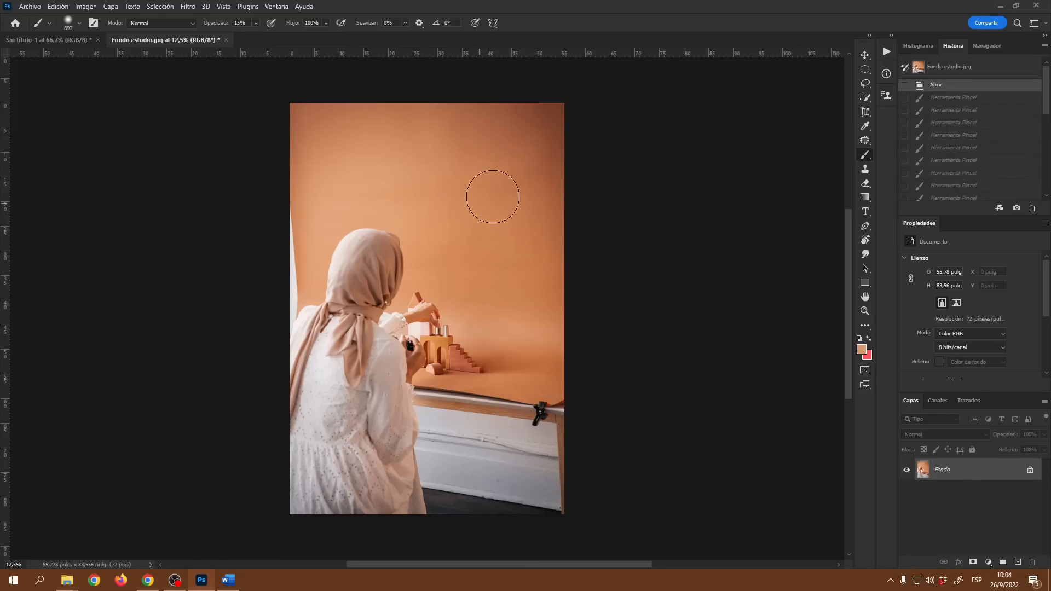
pyautogui.keyDown('alt'); pyautogui.click(421, 212); pyautogui.keyUp('alt')
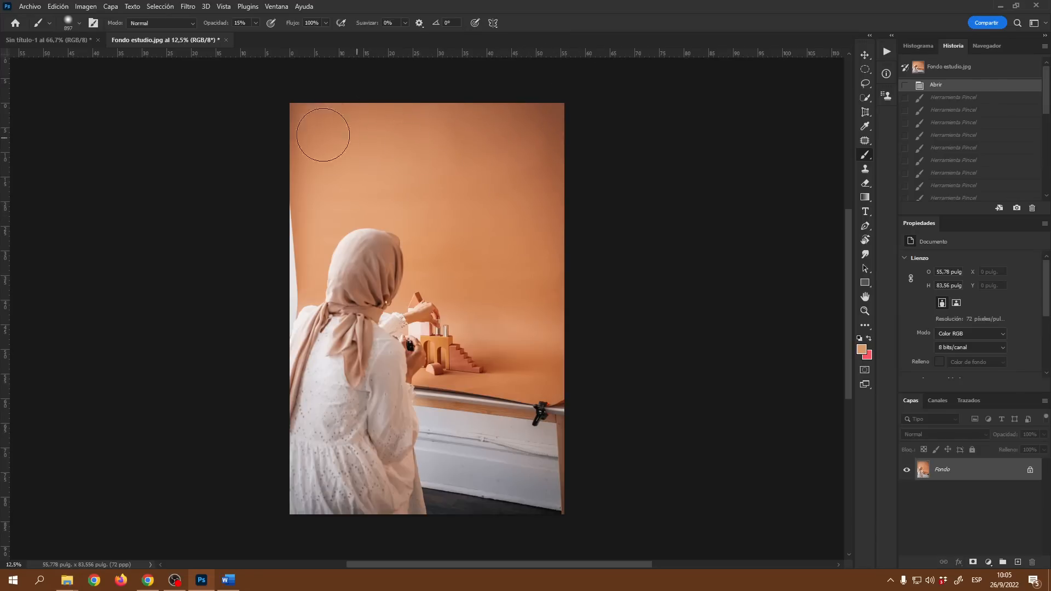
# Lighten the backdrop's dark upper corners and right side with a few broad strokes at 15% opacity
pyautogui.moveTo(308, 113); pyautogui.dragTo(341, 153)
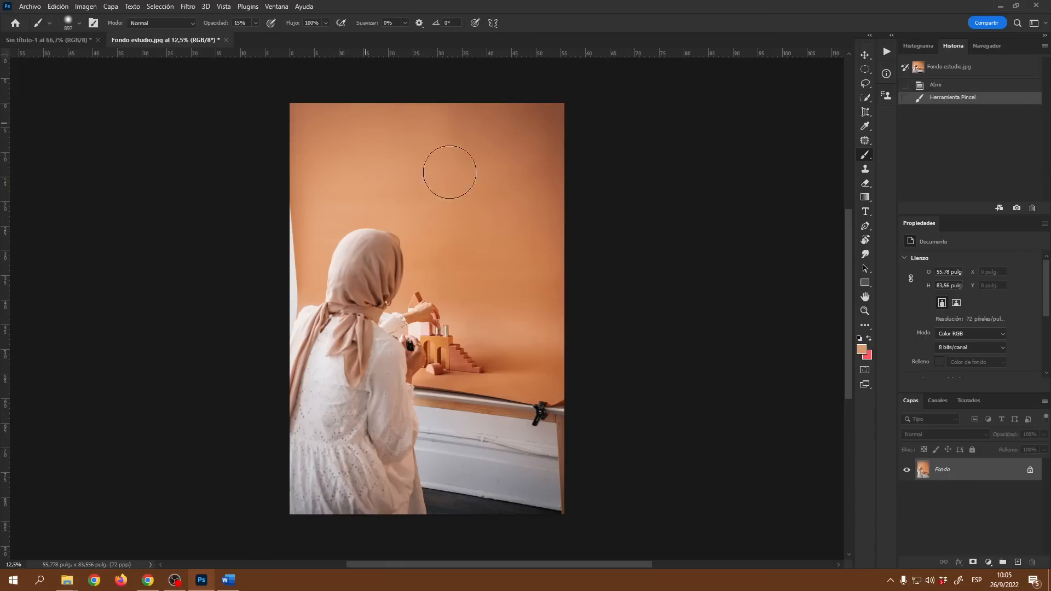
pyautogui.moveTo(559, 130)
pyautogui.mouseDown()
pyautogui.moveTo(570, 176)
pyautogui.moveTo(511, 183)
pyautogui.mouseUp()
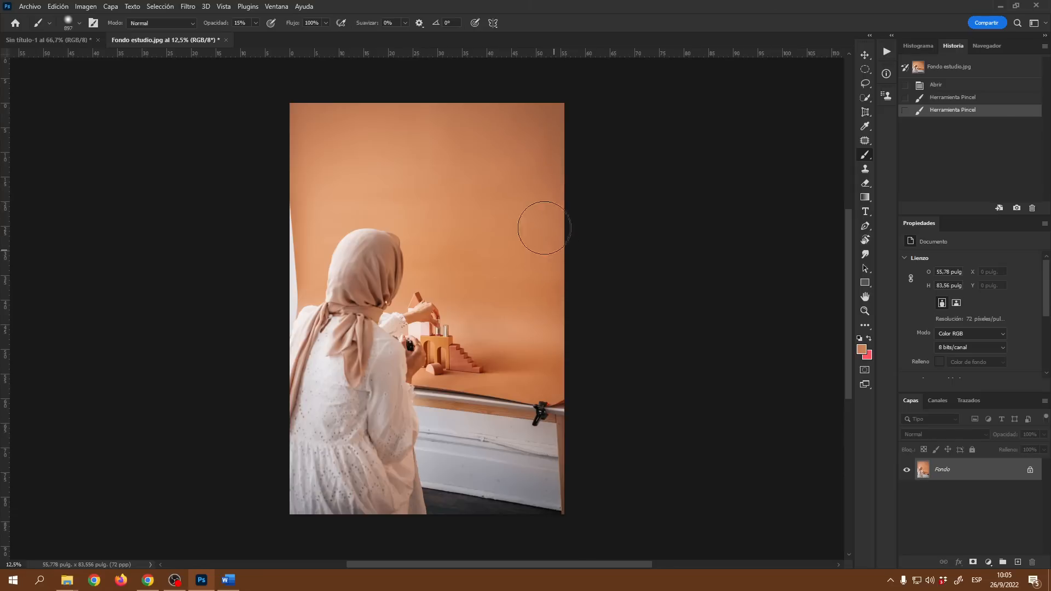
pyautogui.click(484, 214)
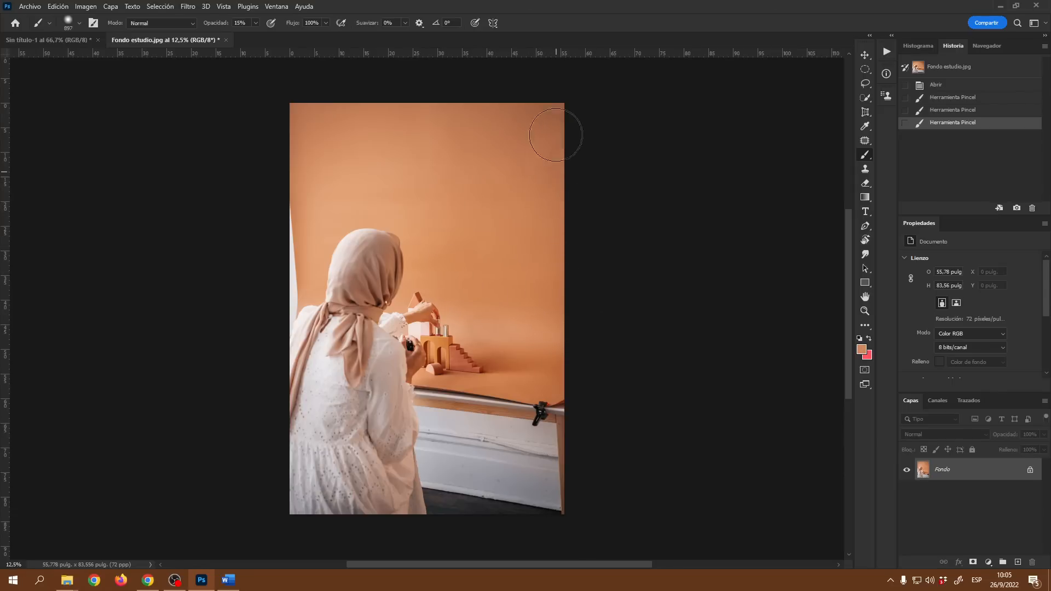
pyautogui.click(294, 101)
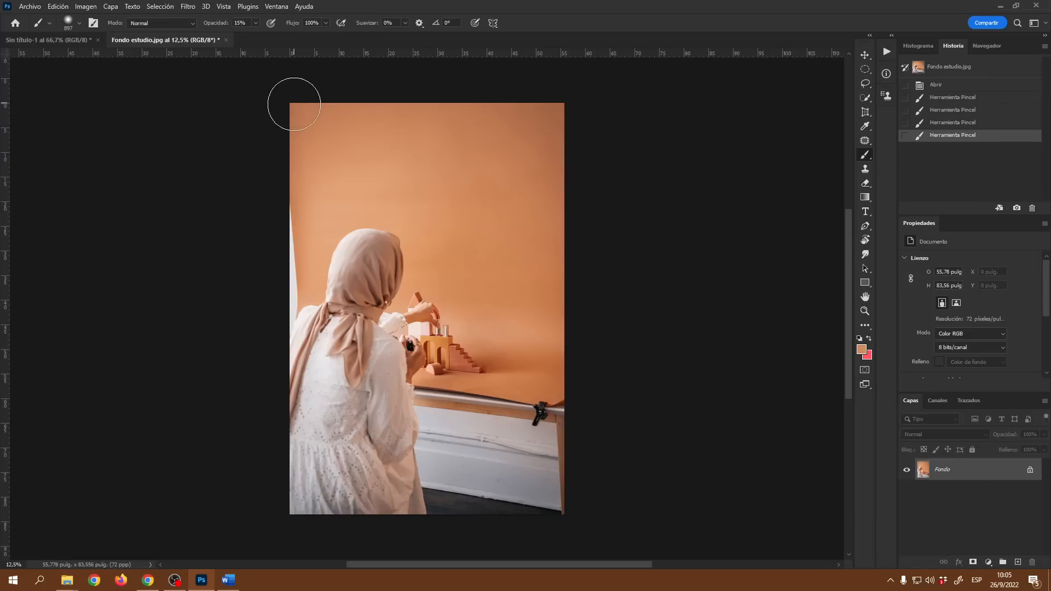
# Compare the retouched backdrop with the original photo in the history, and leave the opened state active
pyautogui.click(935, 85)
pyautogui.click(954, 136)
pyautogui.click(934, 86)
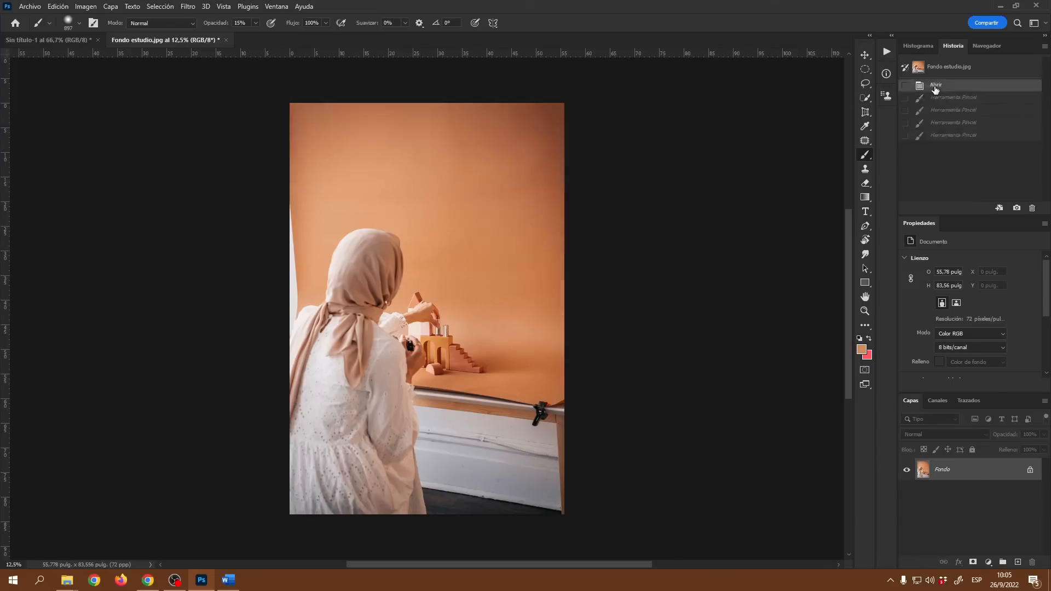
# Set the brush flow to 5% and sample the light orange at the middle of the wall
pyautogui.click(314, 23)
pyautogui.write('5%')
pyautogui.keyDown('alt'); pyautogui.click(427, 209); pyautogui.keyUp('alt')
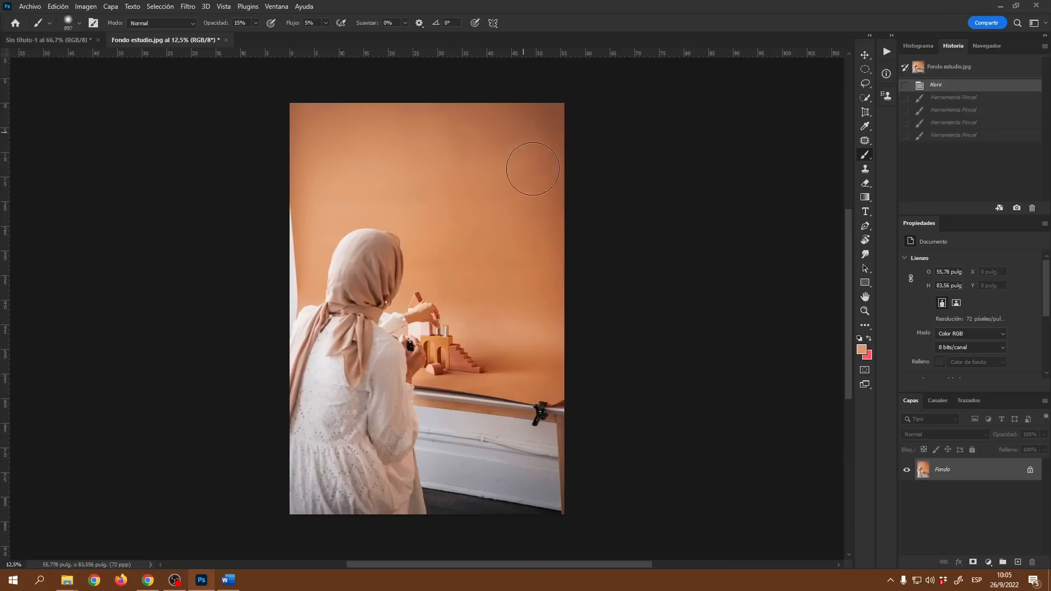
# Paint many soft strokes at 15% opacity and 5% flow over the wall's darker upper and right areas
pyautogui.hotkey('ctrl', 'shift', 'z')
pyautogui.hotkey('ctrl', 'shift', 'z')
pyautogui.hotkey('ctrl', 'shift', 'z')
pyautogui.hotkey('ctrl', 'shift', 'z')
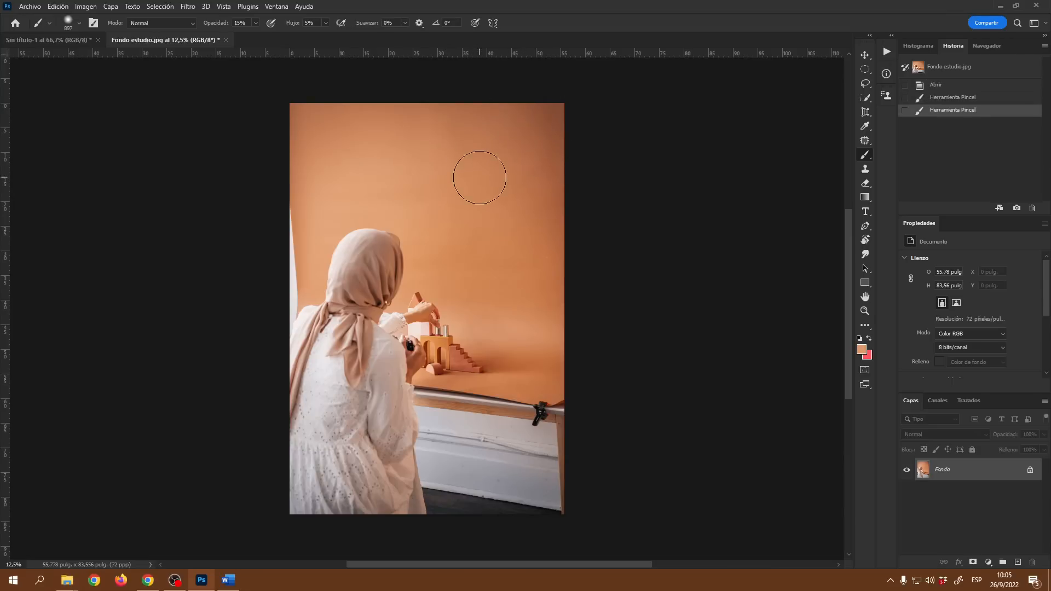
pyautogui.hotkey('ctrl', 'shift', 'z')
pyautogui.hotkey('ctrl', 'shift', 'z')
pyautogui.hotkey('ctrl', 'shift', 'z')
pyautogui.hotkey('ctrl', 'shift', 'z')
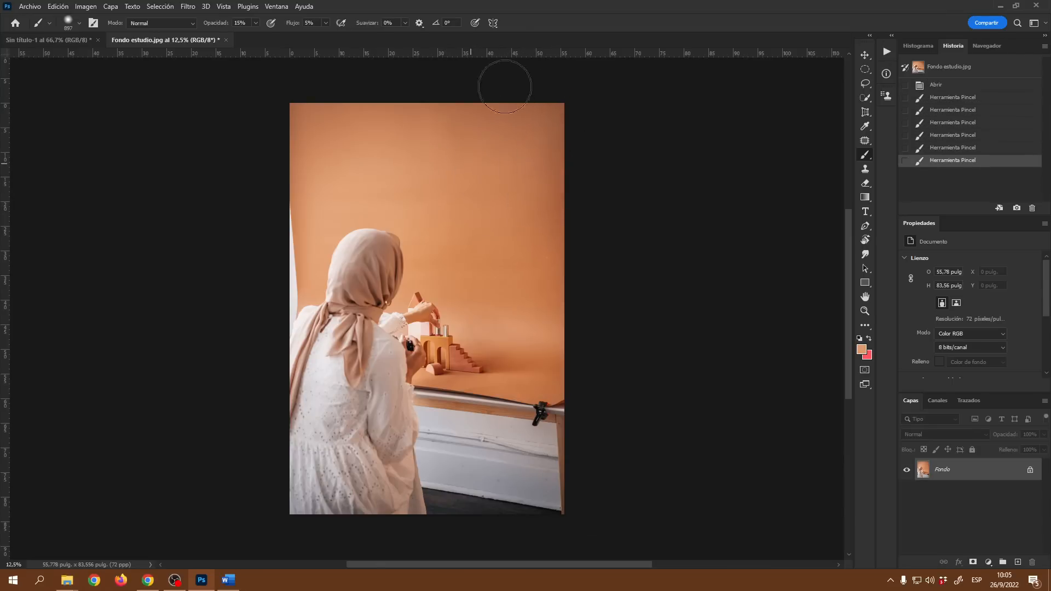
pyautogui.hotkey('ctrl', 'shift', 'z')
pyautogui.hotkey('ctrl', 'shift', 'z')
pyautogui.hotkey('ctrl', 'shift', 'z')
pyautogui.hotkey('ctrl', 'shift', 'z')
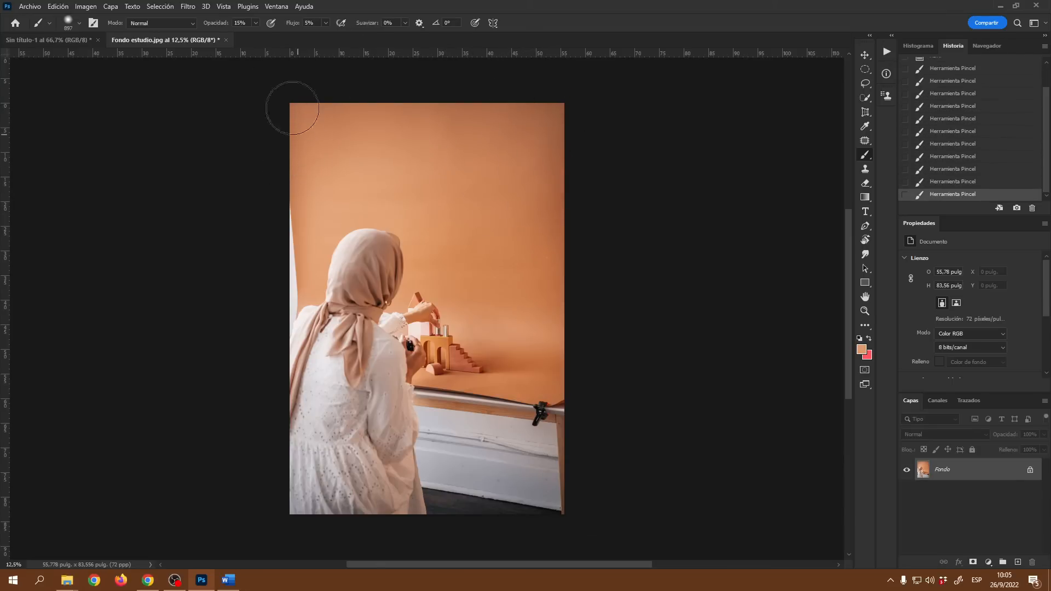